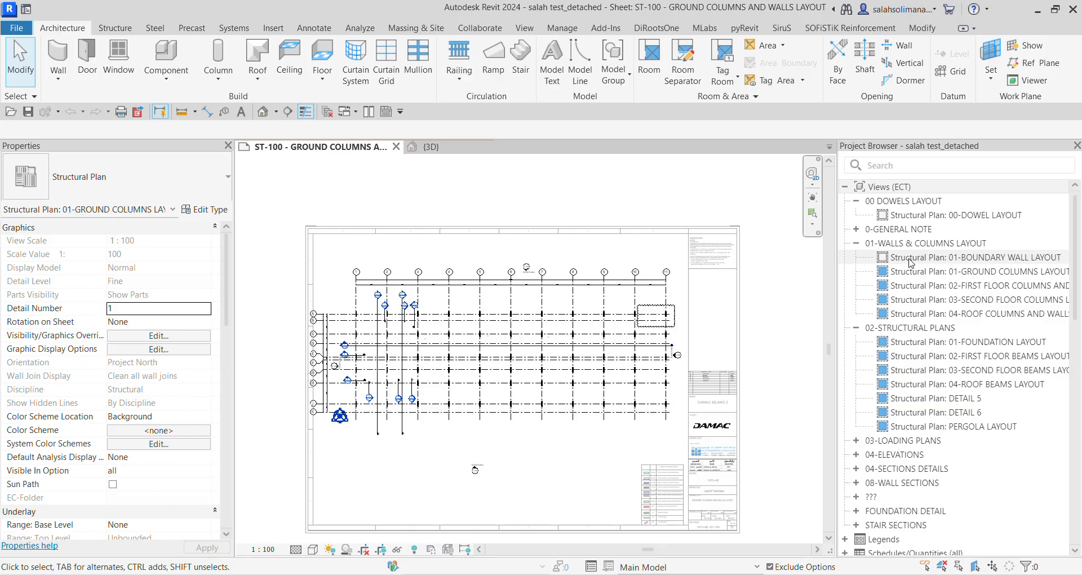
Review the duplication options available for the 01-BOUNDARY WALL LAYOUT structural plan without applying one.
{"action": "right_click", "coordinate": [927, 260]}
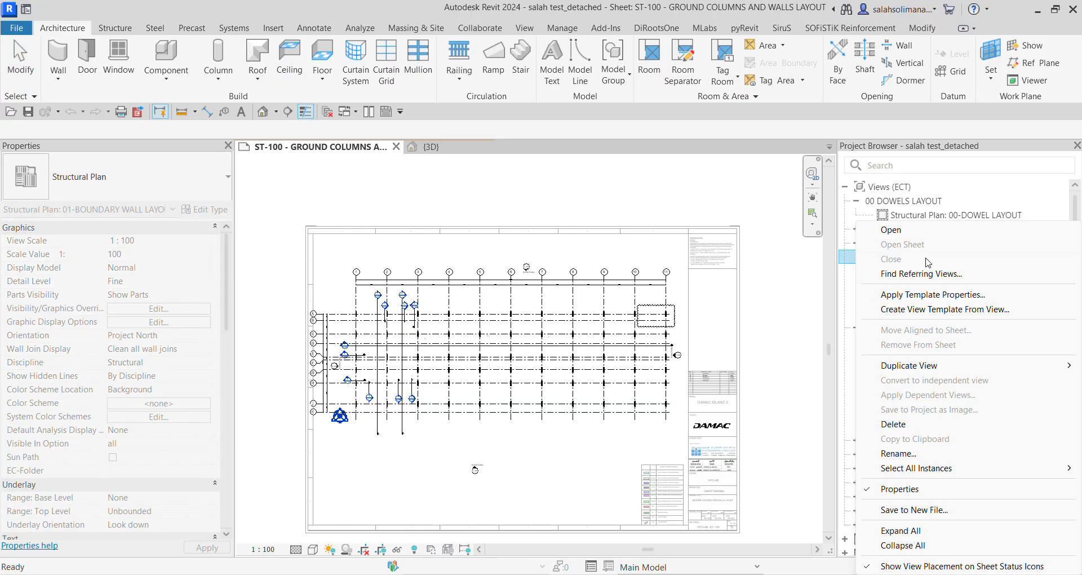
{"action": "mouse_move", "coordinate": [948, 370]}
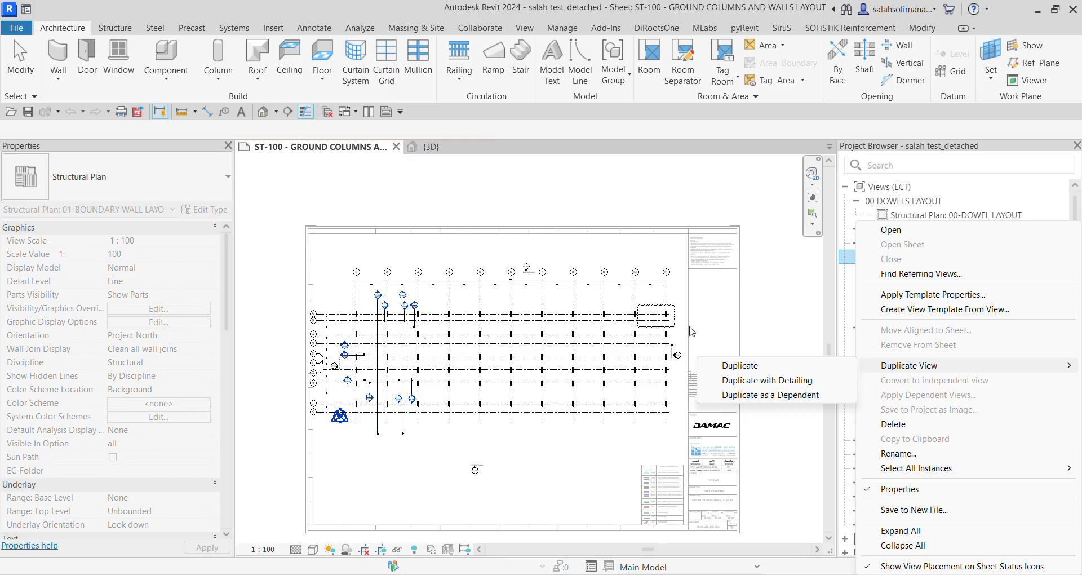
{"action": "left_click", "coordinate": [444, 418]}
Tag all untagged structural columns in the ground columns plan with the ECT-COLUMN TAG, horizontal orientation and no leader.
{"action": "scroll", "coordinate": [444, 401], "scroll_direction": "up", "scroll_amount": 4}
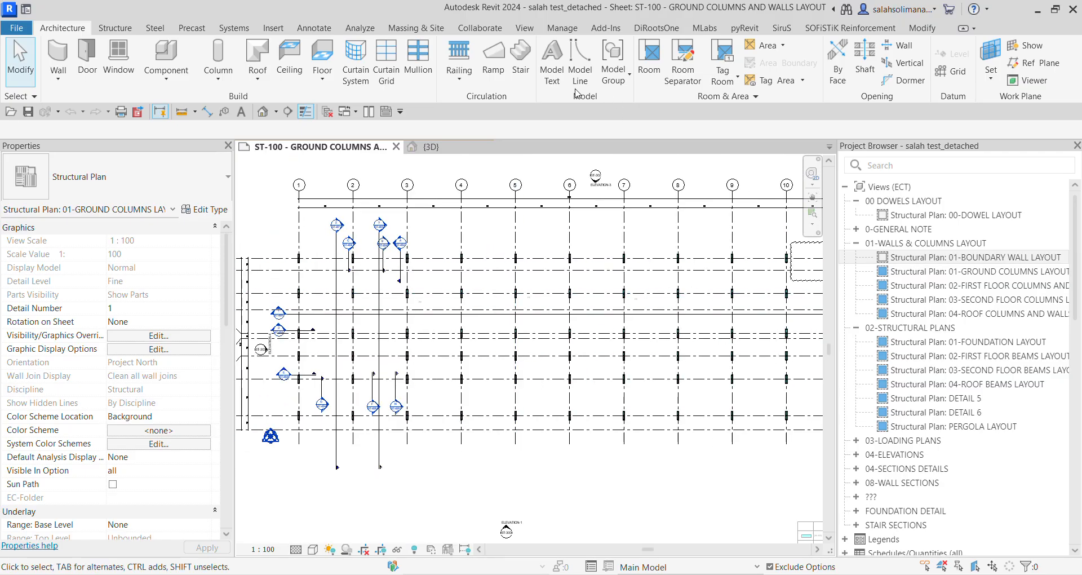
{"action": "left_click", "coordinate": [315, 28]}
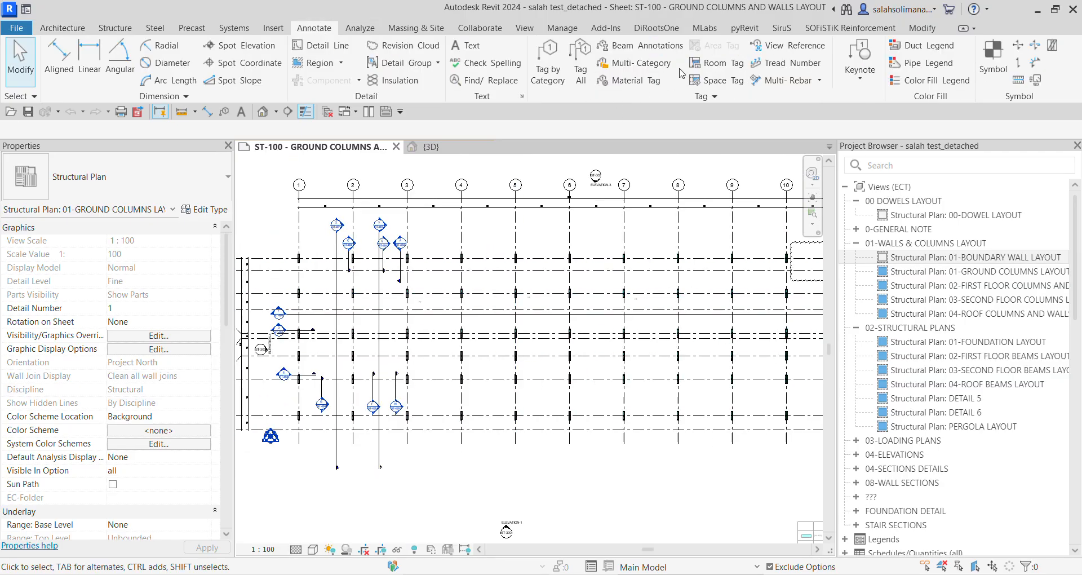
{"action": "left_click", "coordinate": [581, 62]}
{"action": "scroll", "coordinate": [519, 343], "scroll_direction": "down", "scroll_amount": 10}
{"action": "scroll", "coordinate": [487, 316], "scroll_direction": "up", "scroll_amount": 5}
{"action": "left_click", "coordinate": [453, 332]}
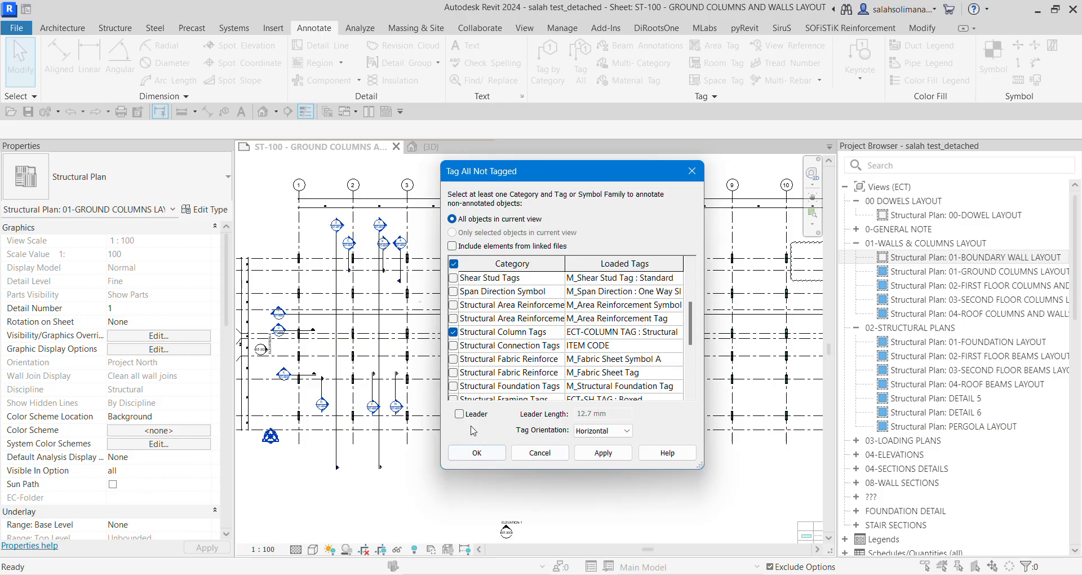
{"action": "left_click", "coordinate": [459, 414]}
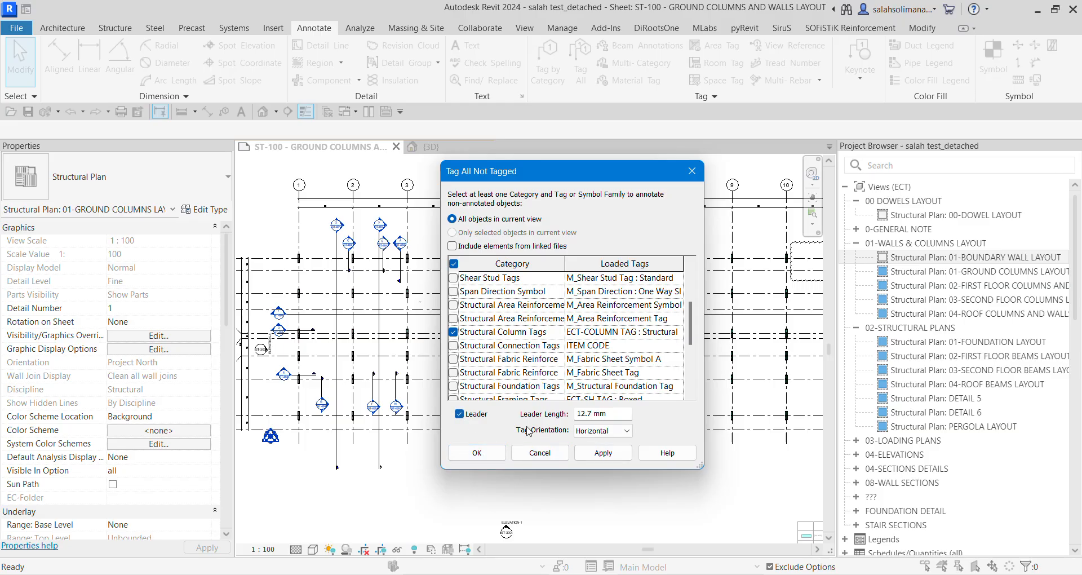
{"action": "left_click", "coordinate": [460, 414]}
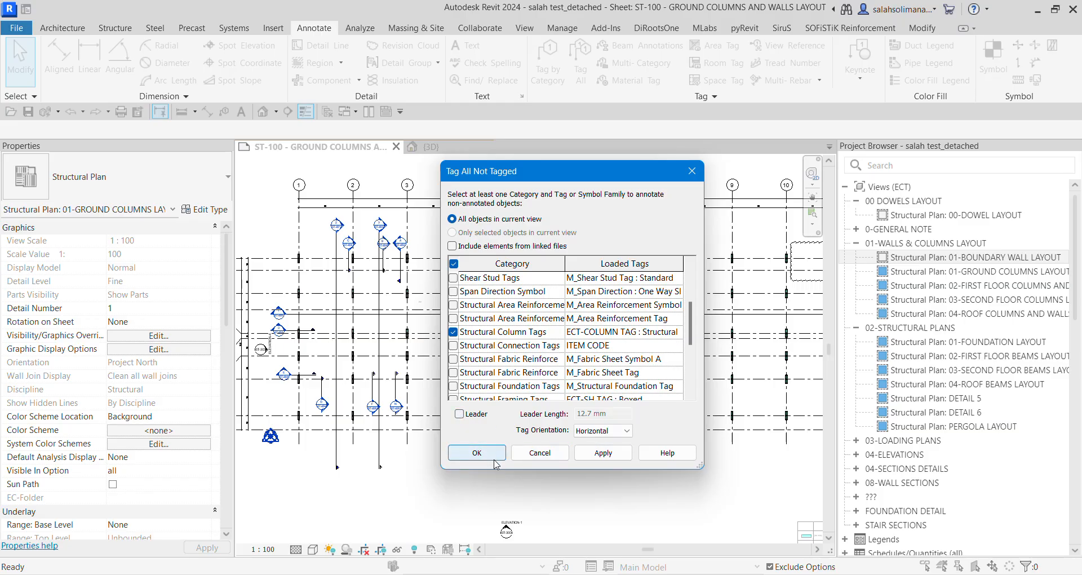
{"action": "left_click", "coordinate": [495, 456]}
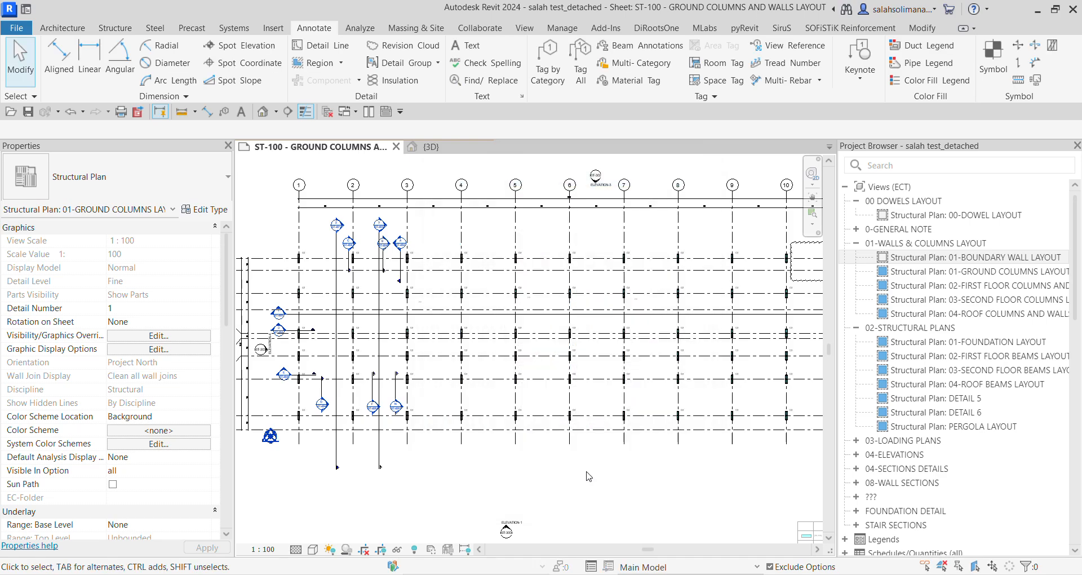
Duplicate the 01-GROUND COLUMNS LAYOUT structural plan as an independent view without its detailing.
{"action": "scroll", "coordinate": [420, 345], "scroll_direction": "up", "scroll_amount": 5}
{"action": "scroll", "coordinate": [442, 378], "scroll_direction": "down", "scroll_amount": 5}
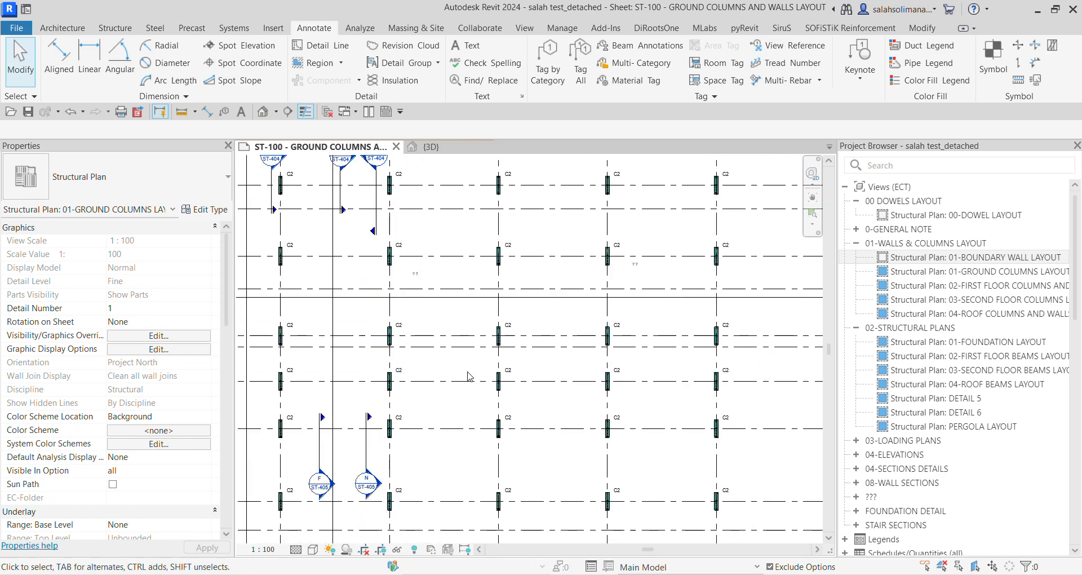
{"action": "scroll", "coordinate": [591, 376], "scroll_direction": "up", "scroll_amount": 5}
{"action": "scroll", "coordinate": [606, 394], "scroll_direction": "down", "scroll_amount": 4}
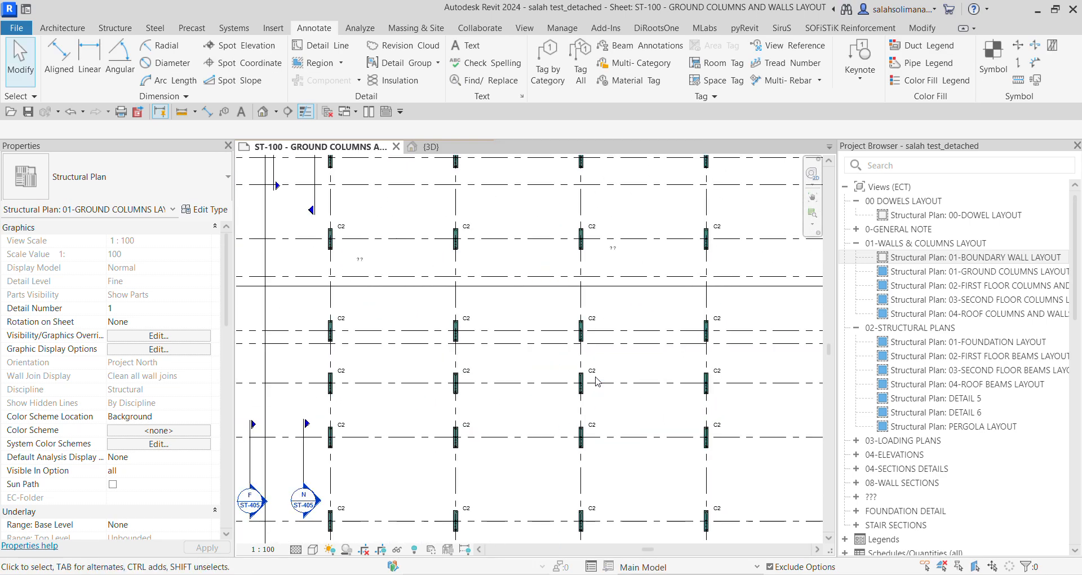
{"action": "middle_click_drag", "start_coordinate": [618, 416], "coordinate": [506, 391]}
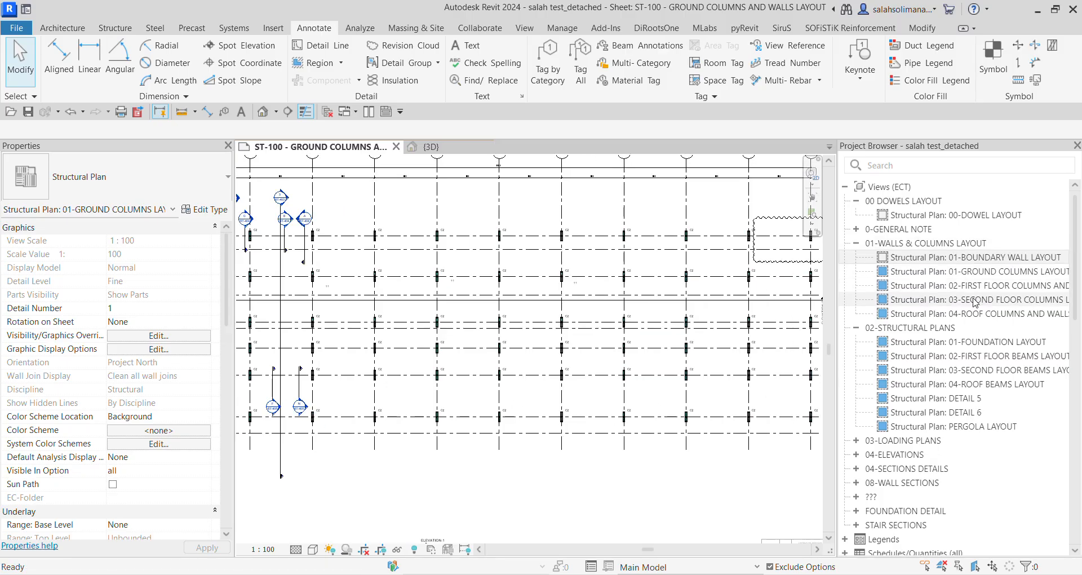
{"action": "left_click", "coordinate": [995, 274]}
{"action": "right_click", "coordinate": [987, 272]}
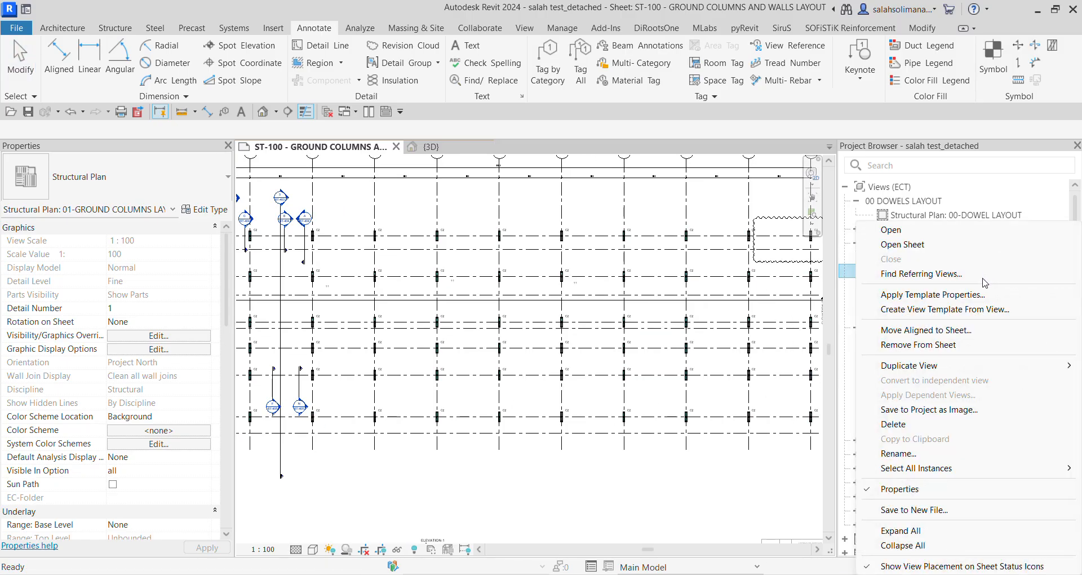
{"action": "mouse_move", "coordinate": [931, 366]}
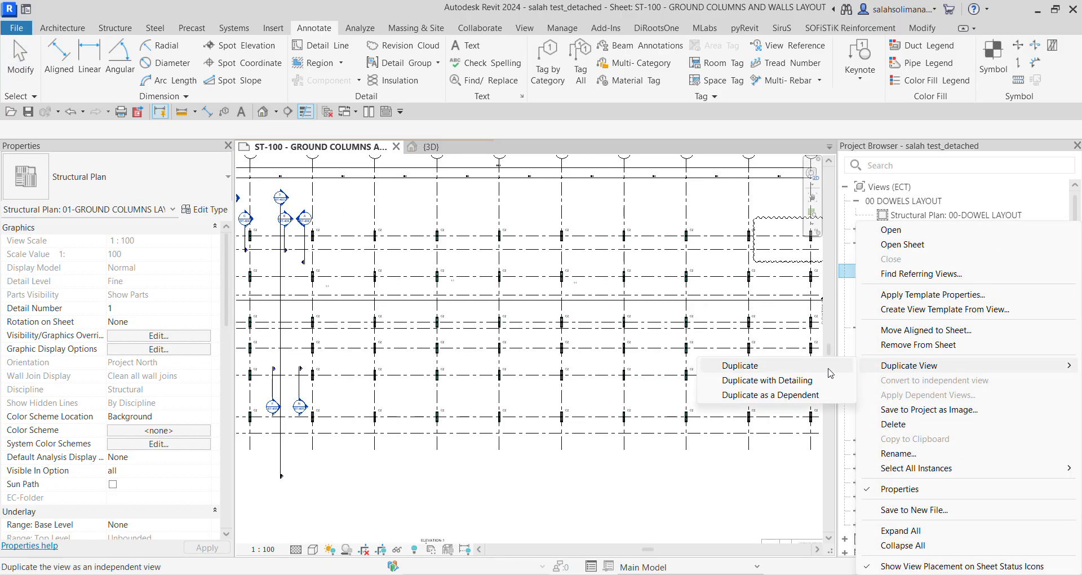
{"action": "left_click", "coordinate": [767, 367]}
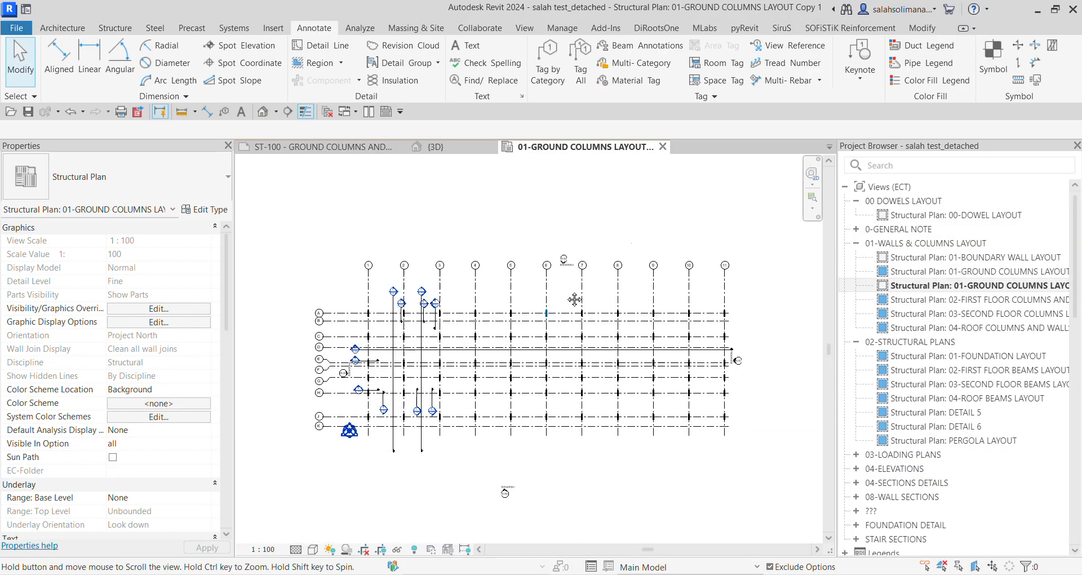
Duplicate the 01-GROUND COLUMNS LAYOUT Copy 1 view with detailing and close the resulting view.
{"action": "scroll", "coordinate": [492, 328], "scroll_direction": "up", "scroll_amount": 5}
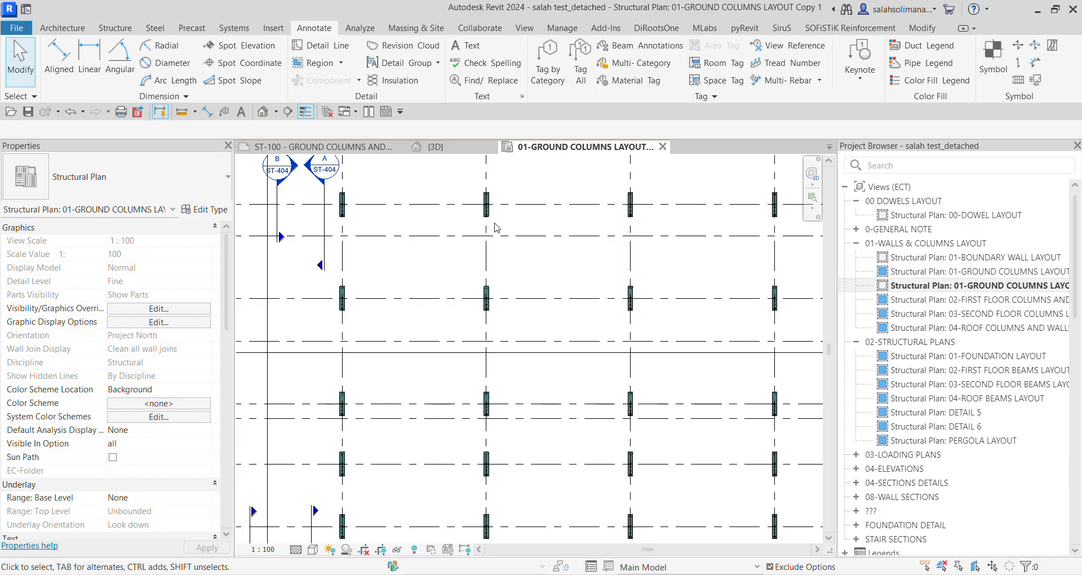
{"action": "scroll", "coordinate": [498, 227], "scroll_direction": "down", "scroll_amount": 2}
{"action": "scroll", "coordinate": [448, 329], "scroll_direction": "down", "scroll_amount": 2}
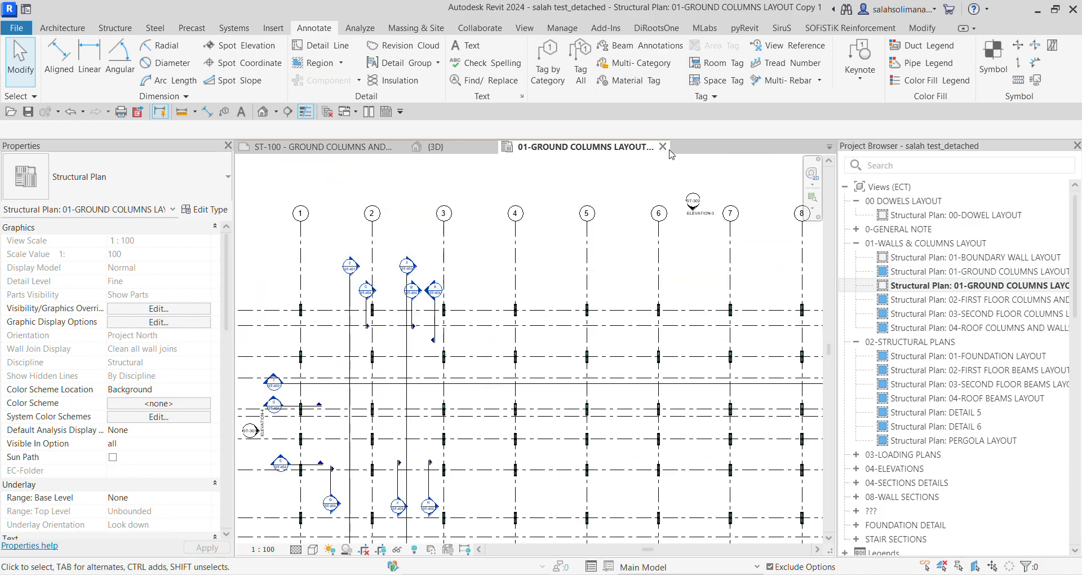
{"action": "right_click", "coordinate": [939, 285]}
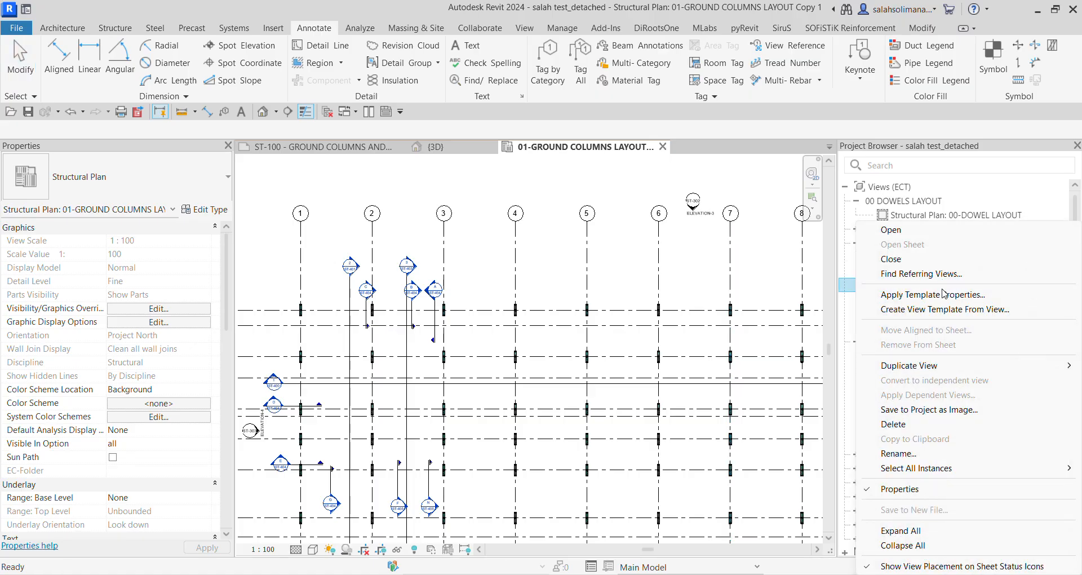
{"action": "mouse_move", "coordinate": [909, 372]}
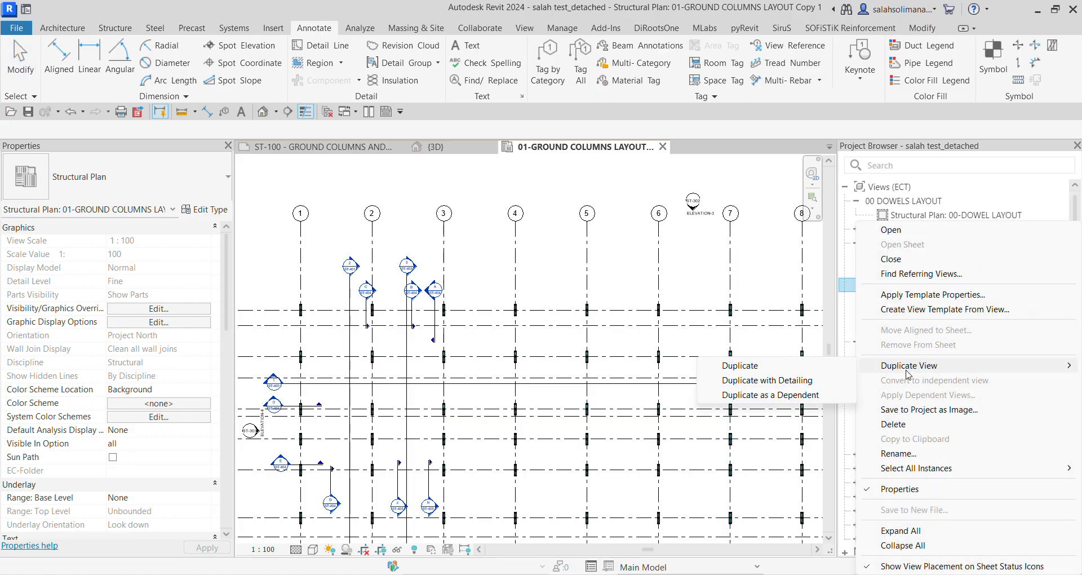
{"action": "left_click", "coordinate": [780, 381]}
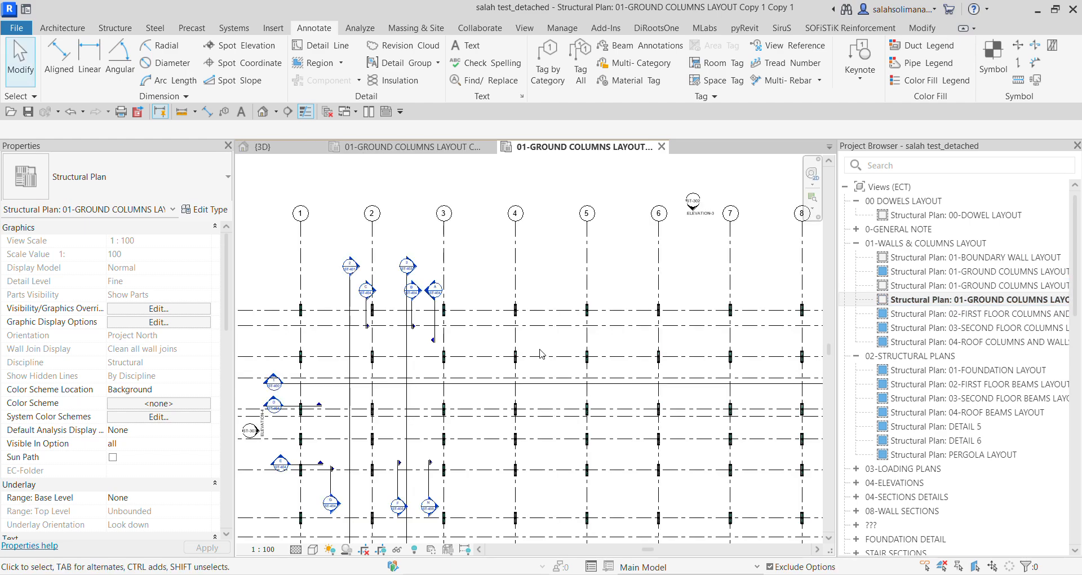
{"action": "scroll", "coordinate": [508, 317], "scroll_direction": "up", "scroll_amount": 5}
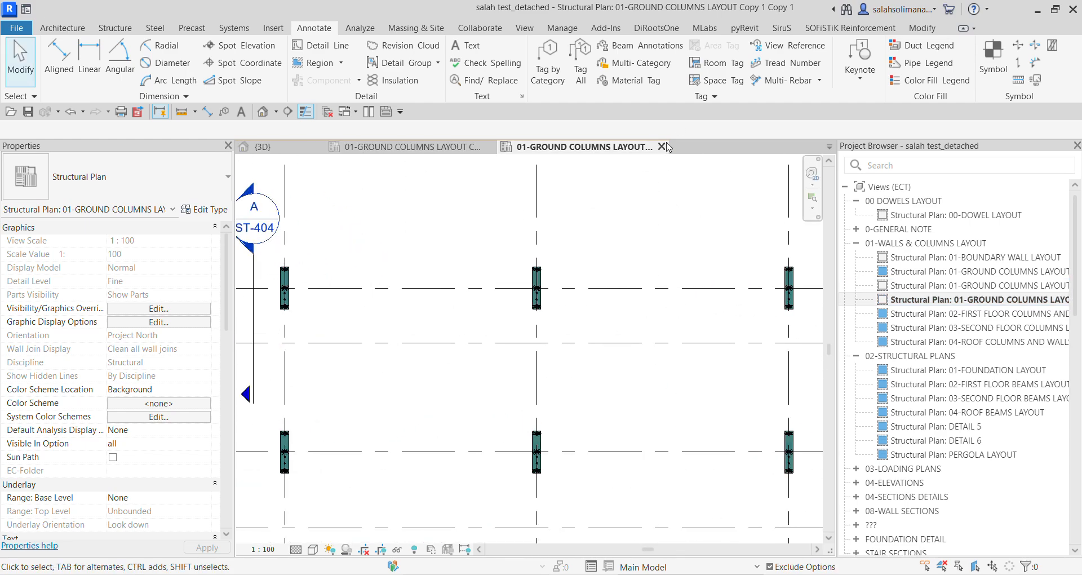
{"action": "left_click", "coordinate": [661, 147]}
Duplicate the original 01-GROUND COLUMNS LAYOUT structural plan with detailing.
{"action": "left_click", "coordinate": [904, 271]}
{"action": "right_click", "coordinate": [858, 271]}
{"action": "mouse_move", "coordinate": [924, 365]}
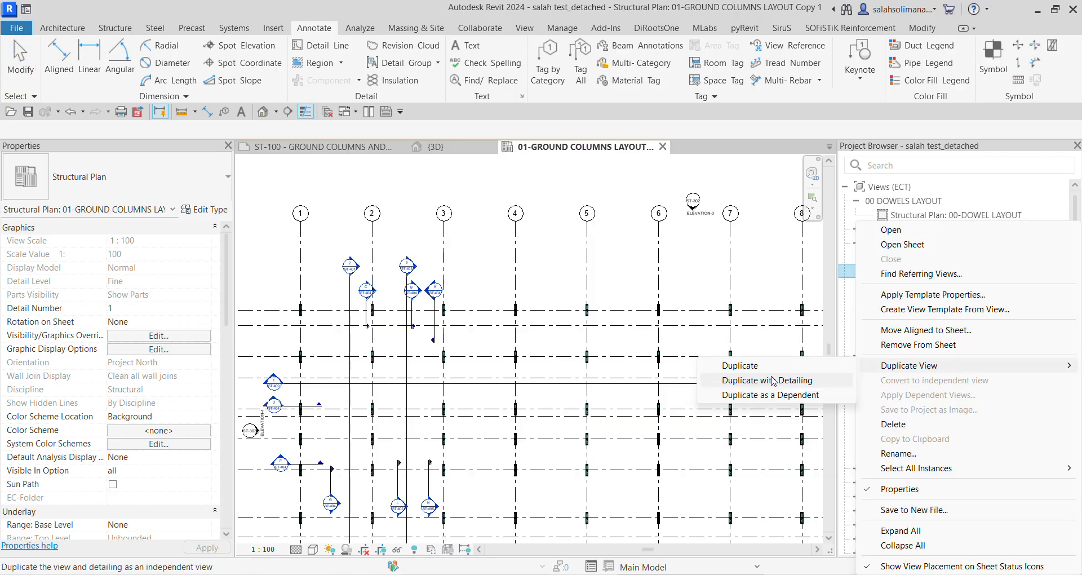
{"action": "left_click", "coordinate": [773, 381]}
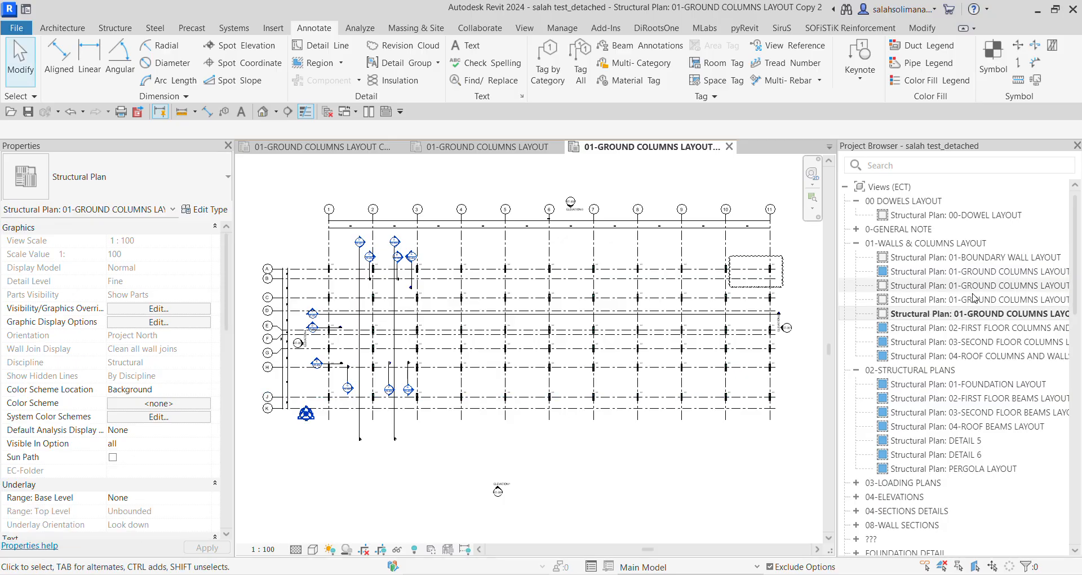
Check the column tags in the detailed copy, and duplicate the original 01-GROUND COLUMNS LAYOUT plan as a dependent view.
{"action": "scroll", "coordinate": [555, 274], "scroll_direction": "up", "scroll_amount": 6}
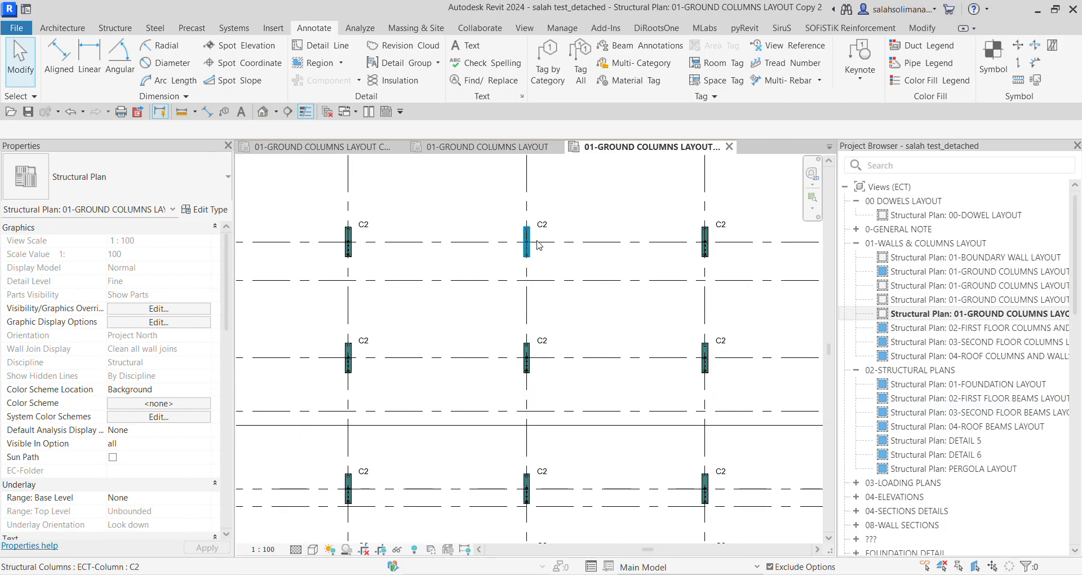
{"action": "scroll", "coordinate": [537, 274], "scroll_direction": "down", "scroll_amount": 3}
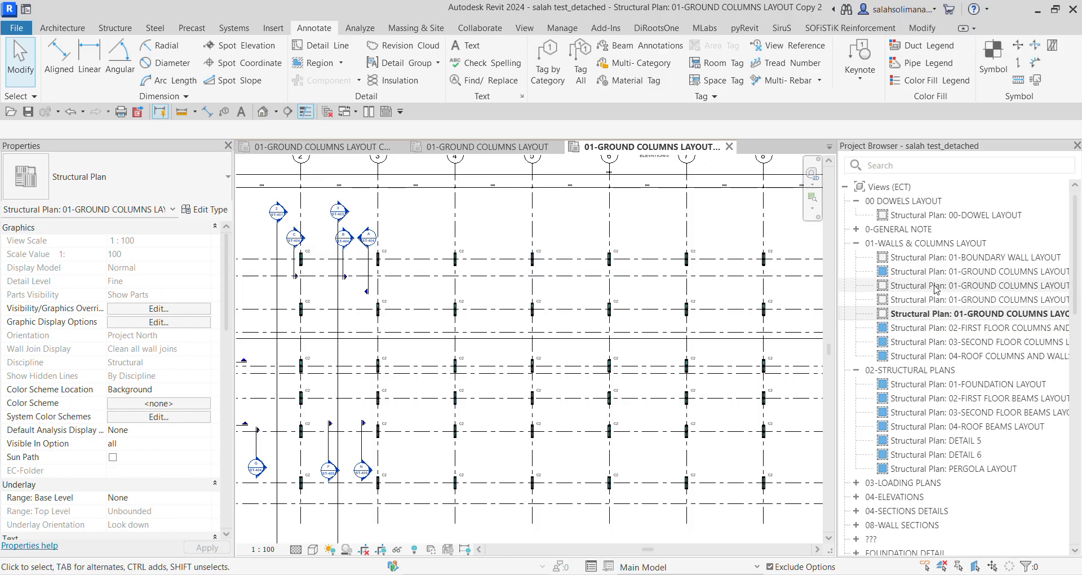
{"action": "right_click", "coordinate": [861, 271]}
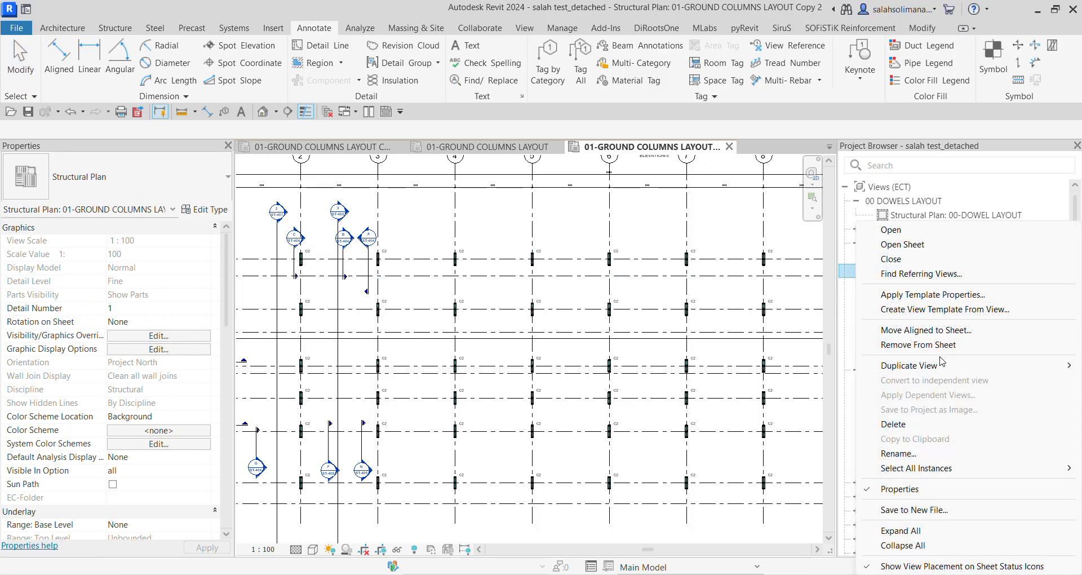
{"action": "mouse_move", "coordinate": [945, 370]}
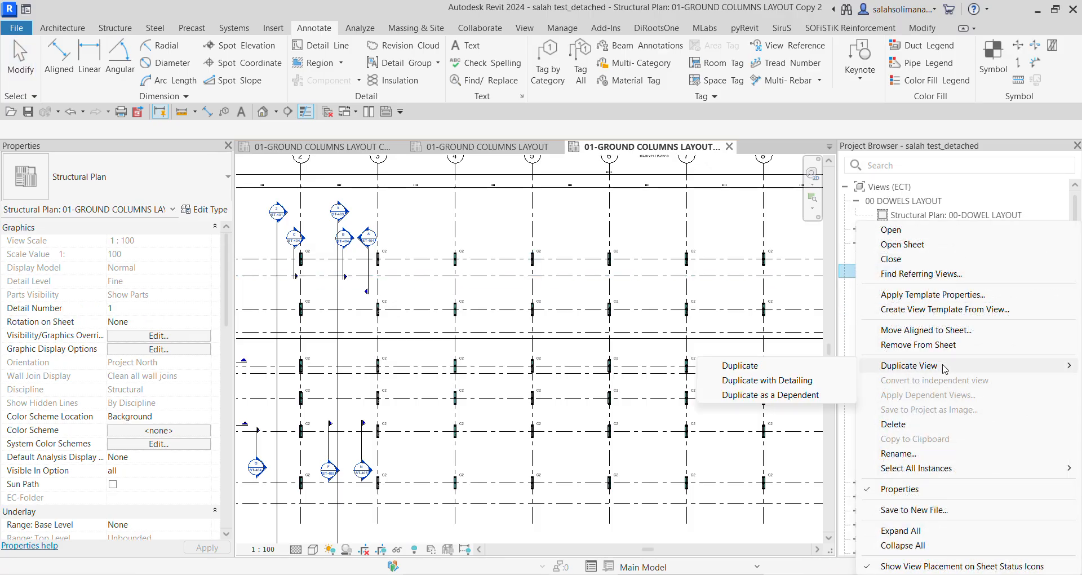
{"action": "left_click", "coordinate": [797, 395]}
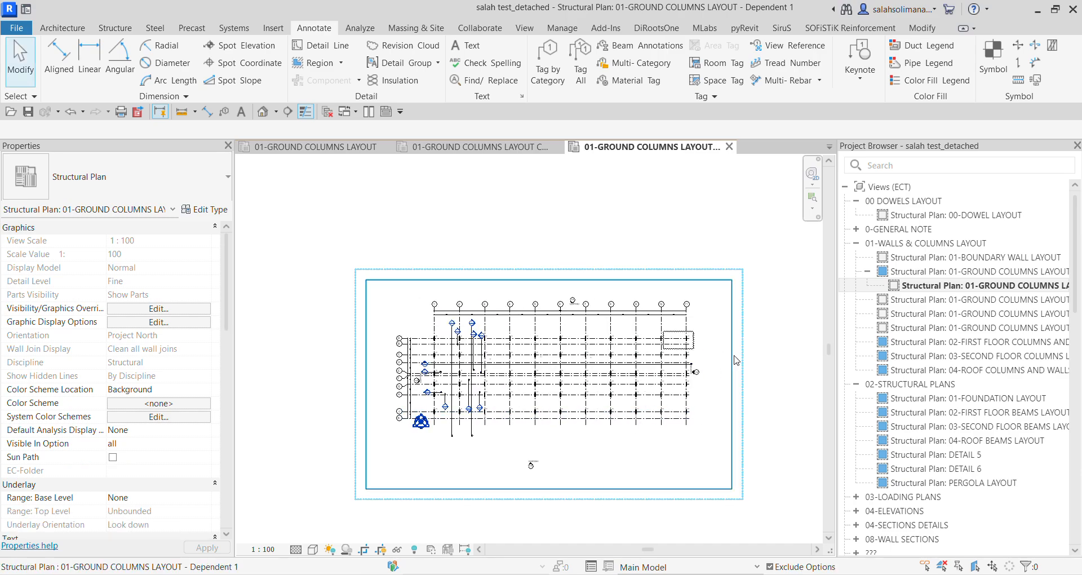
Shrink the dependent view's crop region on both sides so it covers only grids 6 to 11.
{"action": "left_click", "coordinate": [736, 358]}
{"action": "left_click_drag", "start_coordinate": [732, 384], "coordinate": [694, 389]}
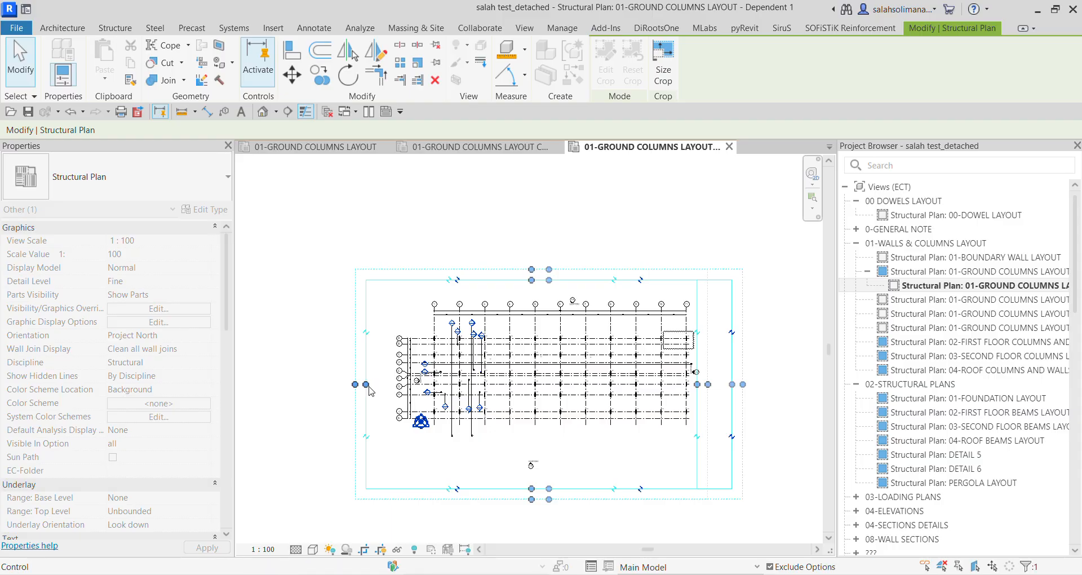
{"action": "left_click_drag", "start_coordinate": [369, 390], "coordinate": [555, 386]}
{"action": "scroll", "coordinate": [688, 378], "scroll_direction": "up", "scroll_amount": 3}
{"action": "left_click", "coordinate": [754, 379]}
{"action": "scroll", "coordinate": [723, 418], "scroll_direction": "down", "scroll_amount": 5}
{"action": "middle_click_drag", "start_coordinate": [729, 437], "coordinate": [721, 431]}
{"action": "scroll", "coordinate": [717, 500], "scroll_direction": "up", "scroll_amount": 5}
{"action": "middle_click_drag", "start_coordinate": [720, 376], "coordinate": [708, 398]}
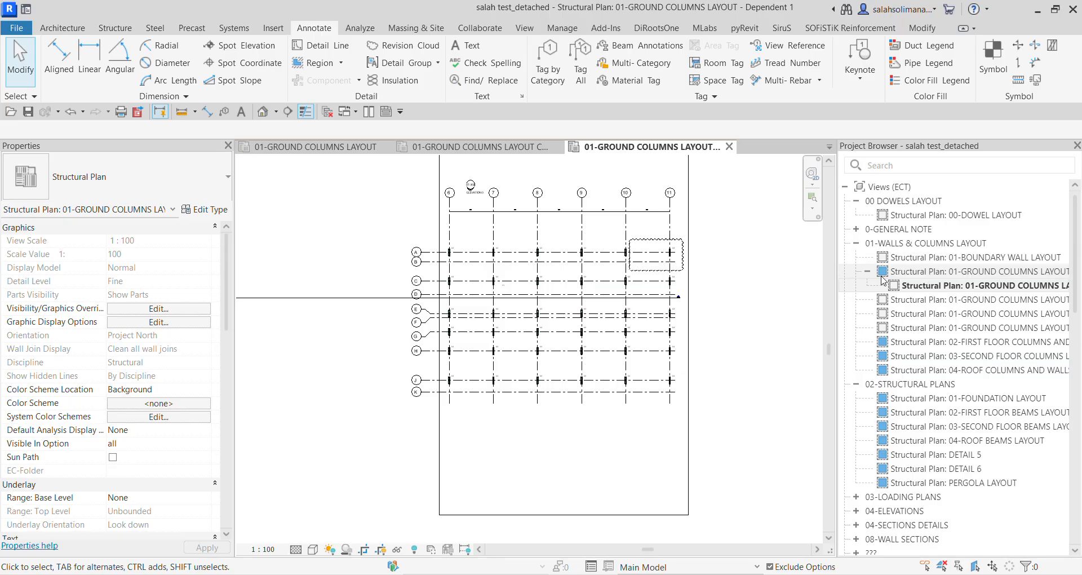
Create a second dependent duplicate of the original 01-GROUND COLUMNS LAYOUT structural plan.
{"action": "scroll", "coordinate": [495, 285], "scroll_direction": "up", "scroll_amount": 5}
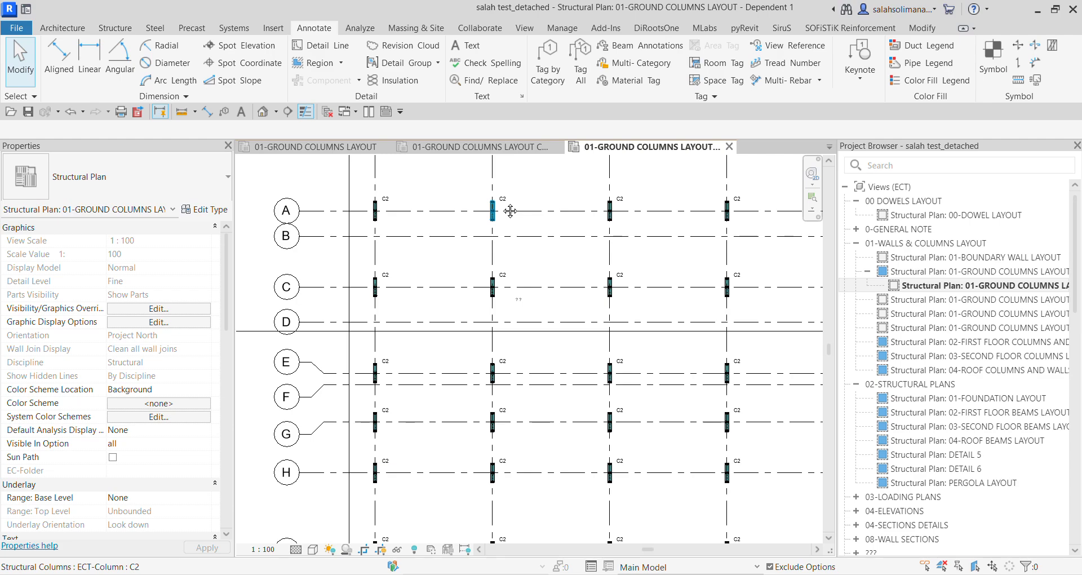
{"action": "middle_click_drag", "start_coordinate": [511, 210], "coordinate": [520, 241]}
{"action": "middle_click_drag", "start_coordinate": [521, 282], "coordinate": [521, 296]}
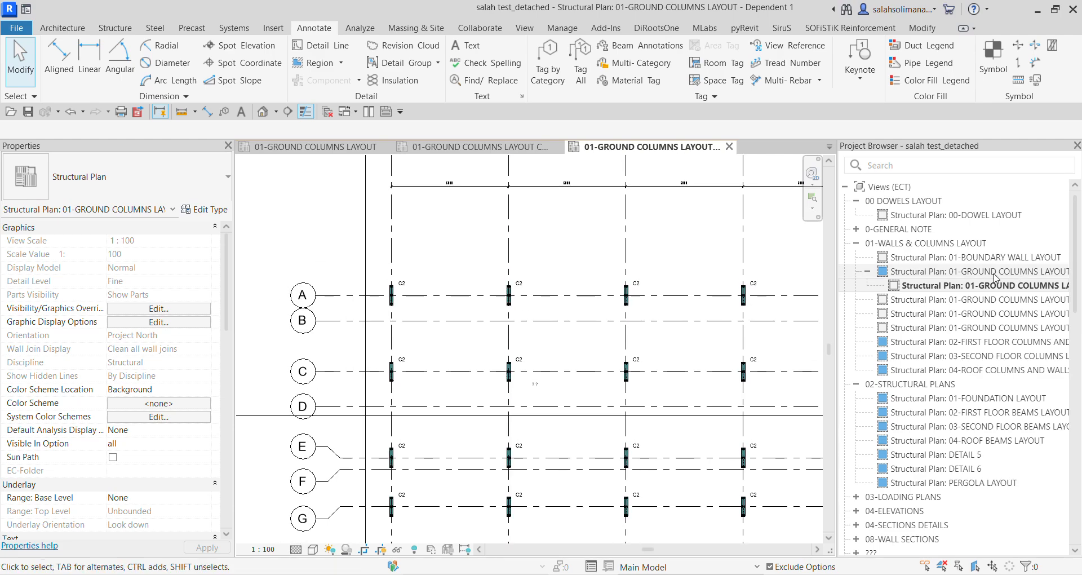
{"action": "scroll", "coordinate": [498, 321], "scroll_direction": "down", "scroll_amount": 2}
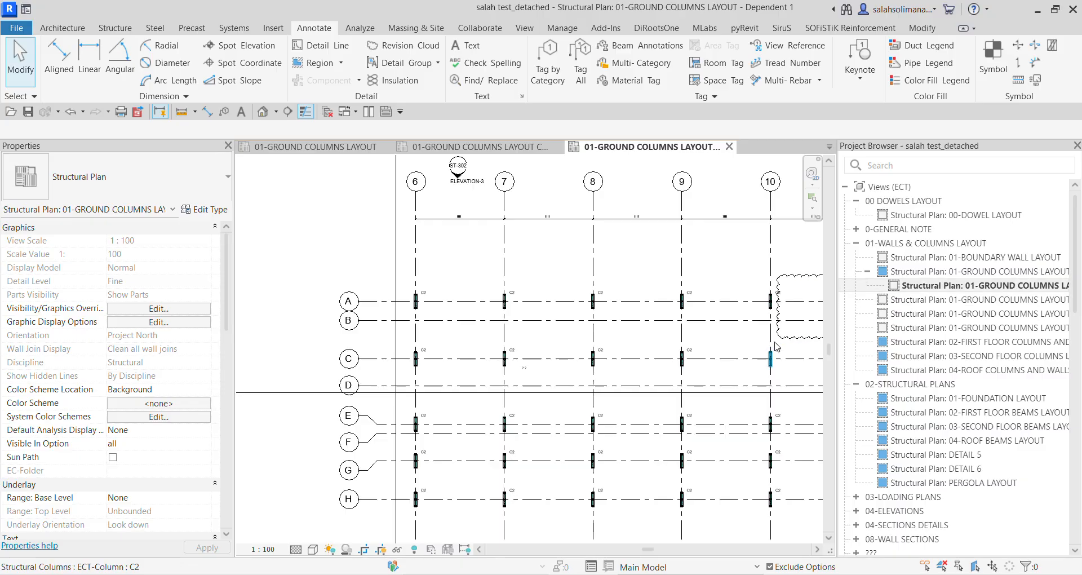
{"action": "scroll", "coordinate": [773, 345], "scroll_direction": "down", "scroll_amount": 1}
{"action": "right_click", "coordinate": [923, 275]}
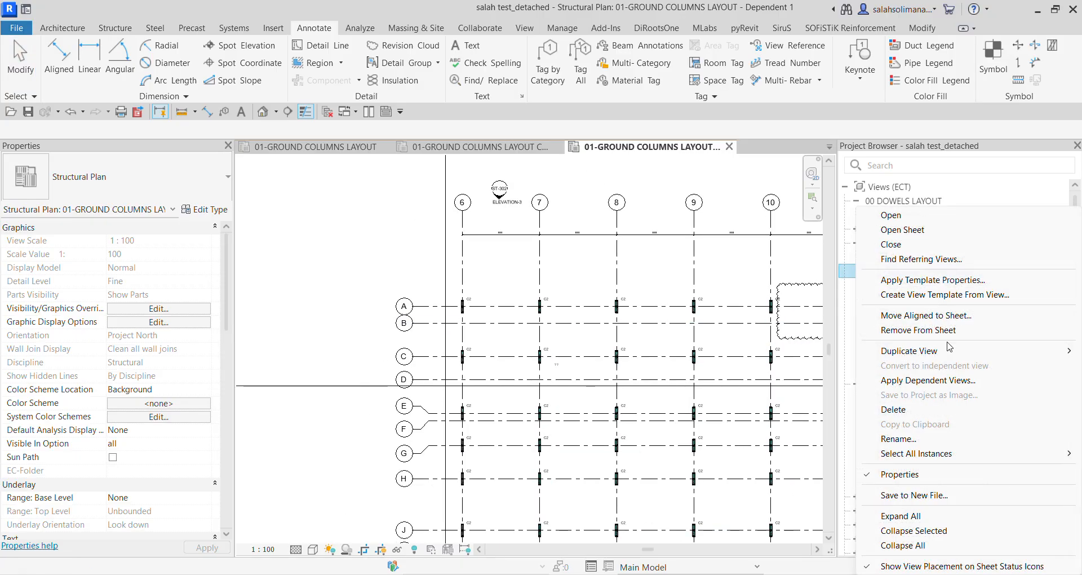
{"action": "mouse_move", "coordinate": [881, 351]}
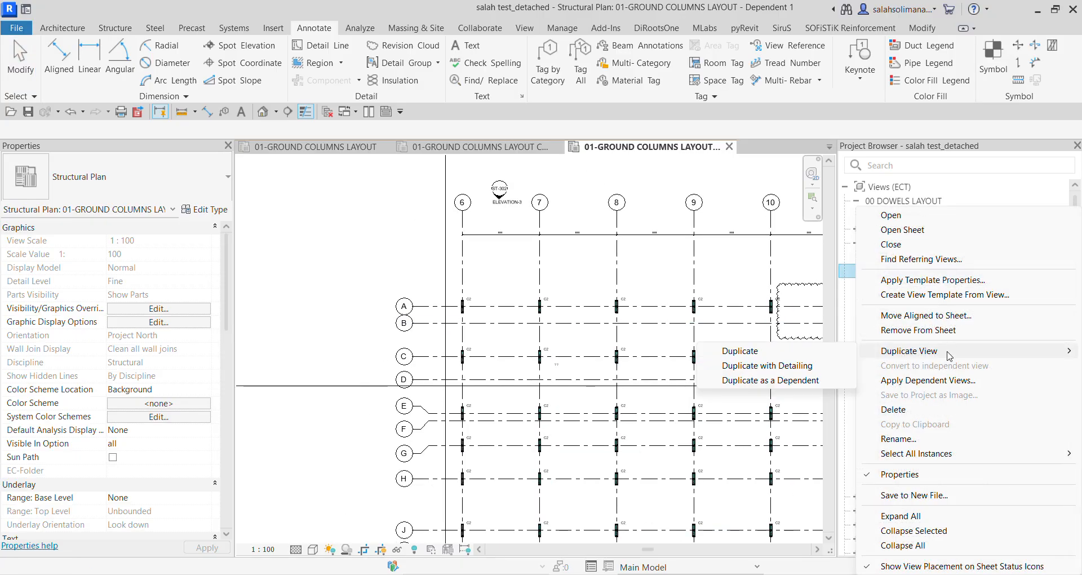
{"action": "left_click", "coordinate": [771, 381]}
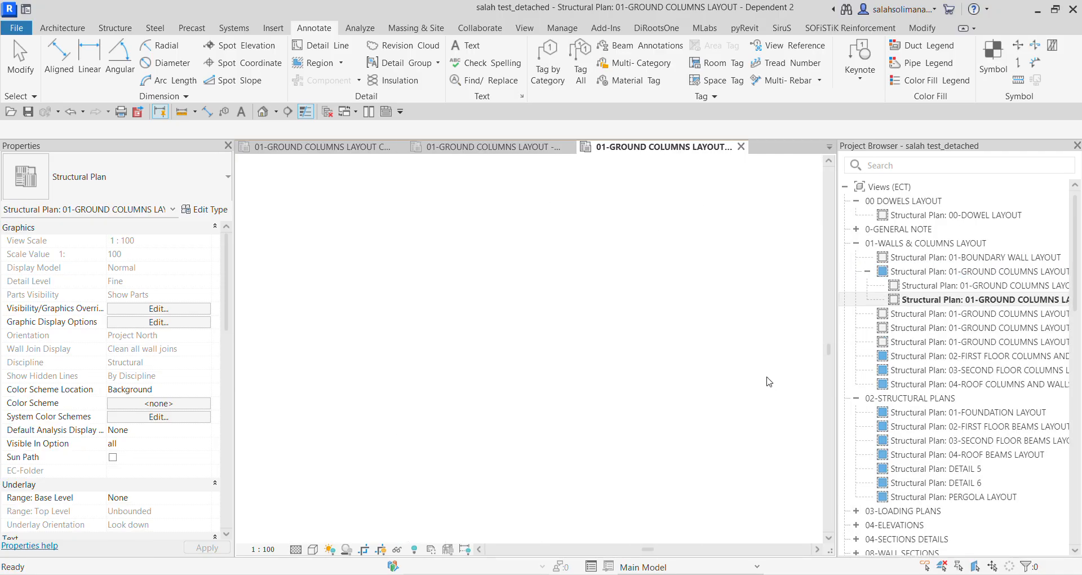
Shrink the second dependent view's crop region on its far side so it covers only grids 1 to 6.
{"action": "scroll", "coordinate": [618, 361], "scroll_direction": "down", "scroll_amount": 4}
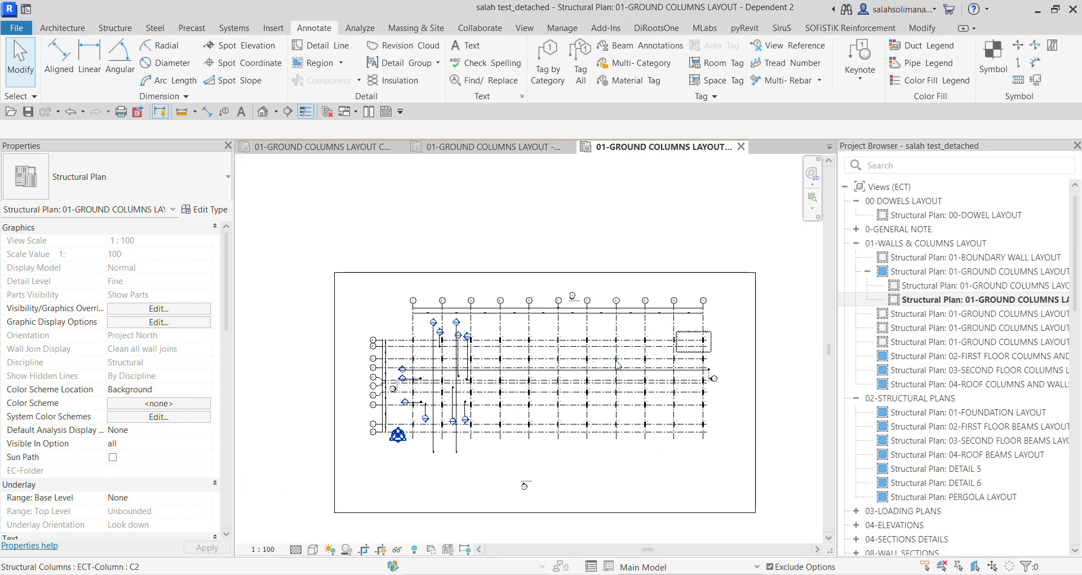
{"action": "left_click", "coordinate": [719, 332]}
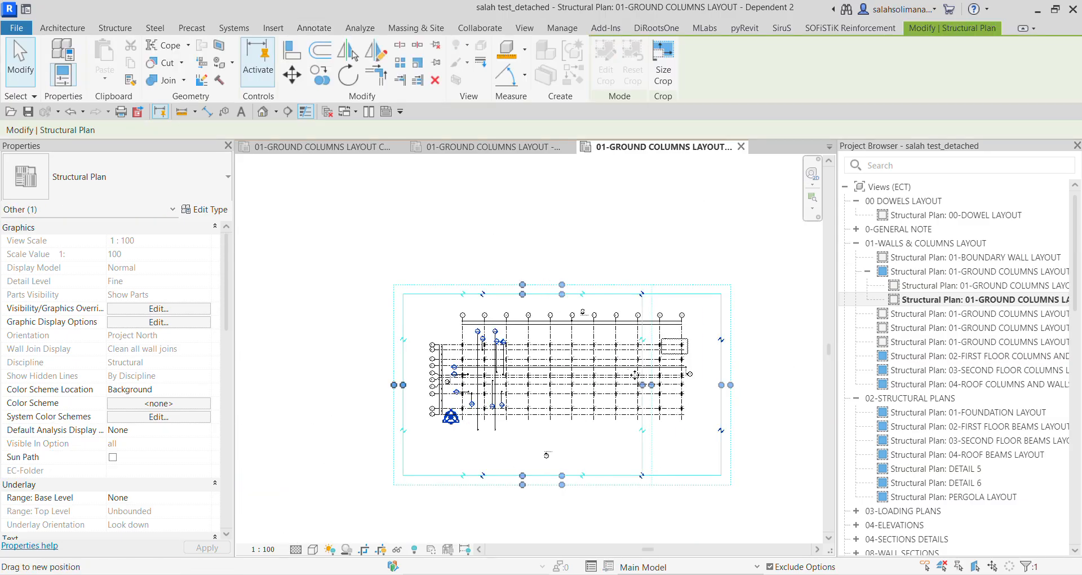
{"action": "left_click_drag", "start_coordinate": [586, 363], "coordinate": [587, 365]}
{"action": "scroll", "coordinate": [541, 445], "scroll_direction": "up", "scroll_amount": 3}
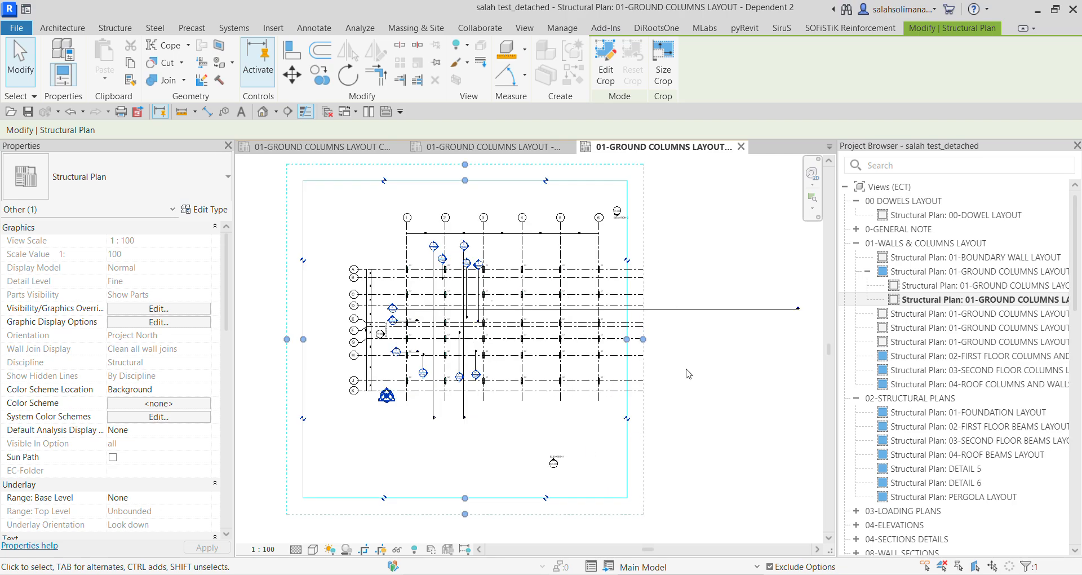
{"action": "left_click", "coordinate": [717, 429]}
Remove the view template from the second dependent view by assigning <None>, so that its scale can be edited.
{"action": "left_click", "coordinate": [266, 552]}
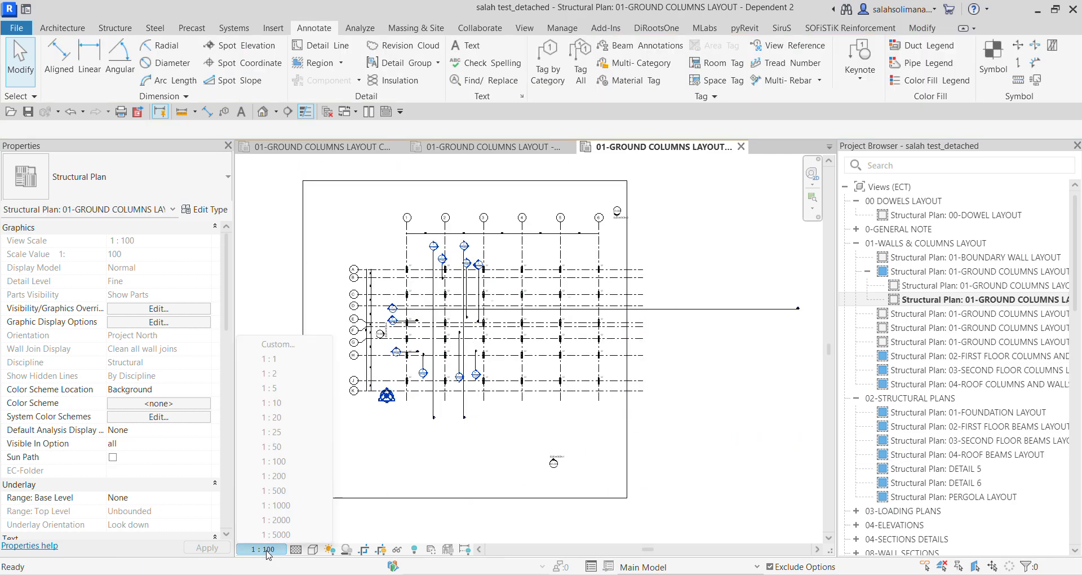
{"action": "left_click", "coordinate": [399, 512]}
{"action": "scroll", "coordinate": [160, 508], "scroll_direction": "down", "scroll_amount": 3}
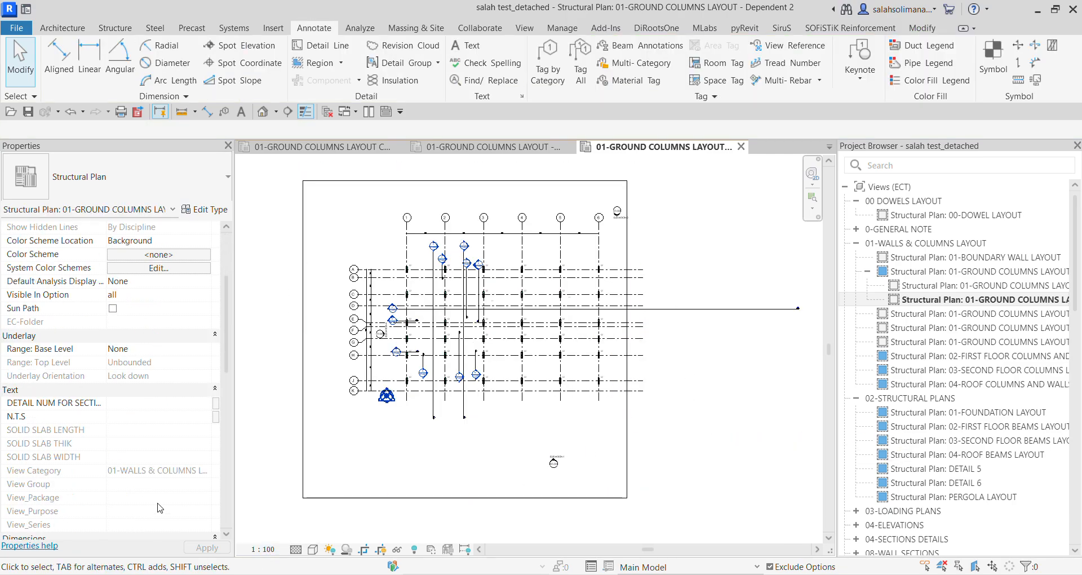
{"action": "scroll", "coordinate": [160, 509], "scroll_direction": "down", "scroll_amount": 5}
{"action": "left_click", "coordinate": [204, 446]}
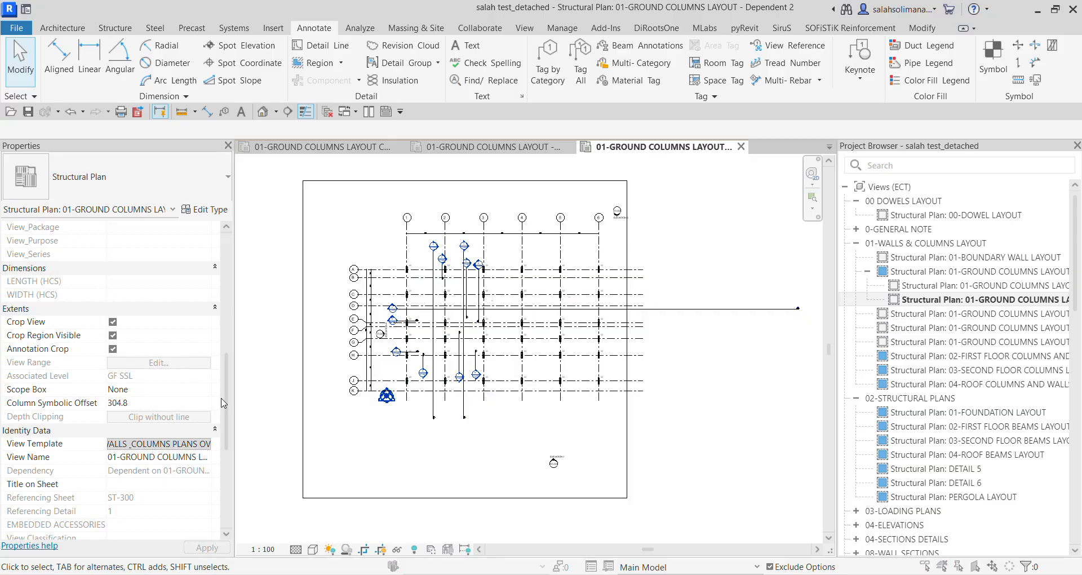
{"action": "scroll", "coordinate": [471, 253], "scroll_direction": "up", "scroll_amount": 5}
{"action": "scroll", "coordinate": [471, 254], "scroll_direction": "up", "scroll_amount": 8}
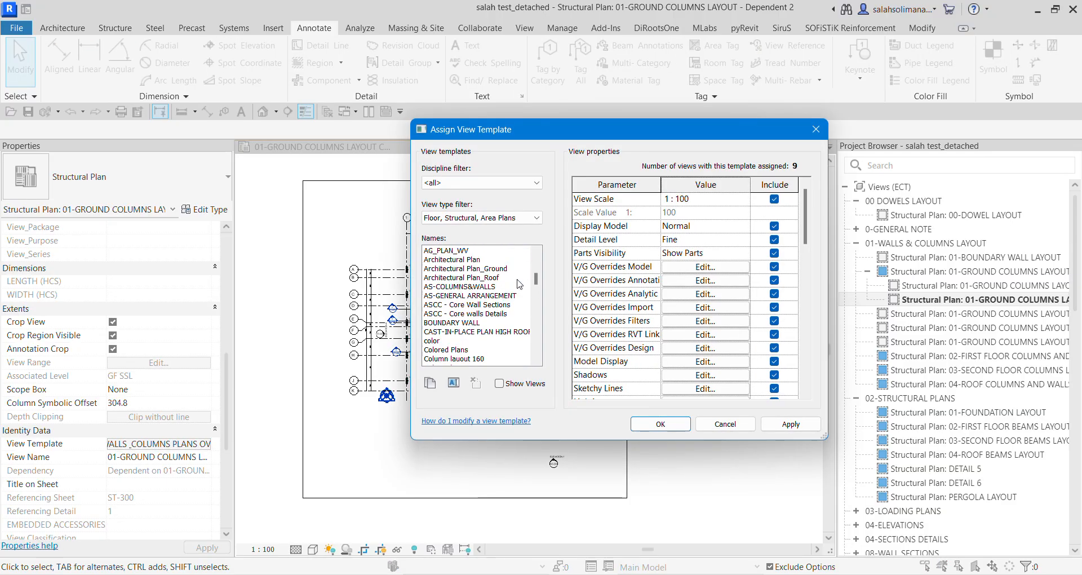
{"action": "left_click", "coordinate": [484, 251]}
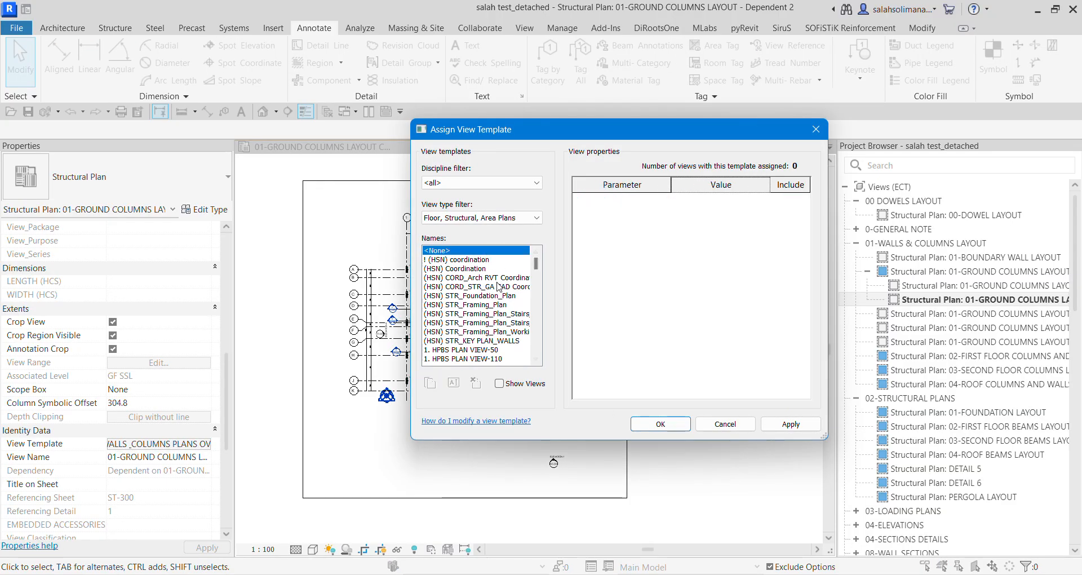
{"action": "left_click", "coordinate": [674, 425]}
Change the second dependent view's scale to 1:50, and finally set it to 1:200.
{"action": "left_click", "coordinate": [268, 551]}
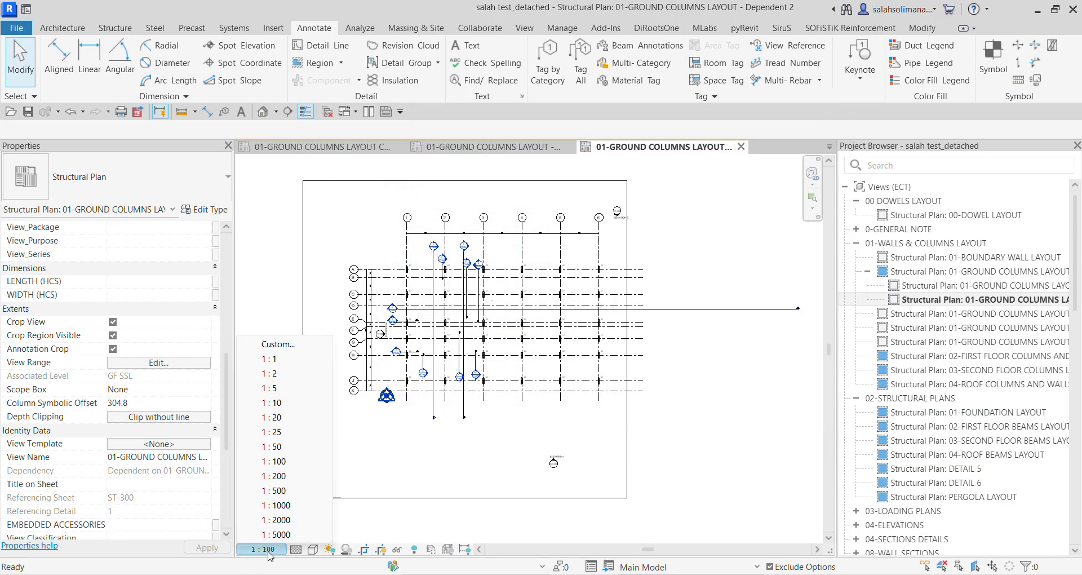
{"action": "left_click", "coordinate": [284, 446]}
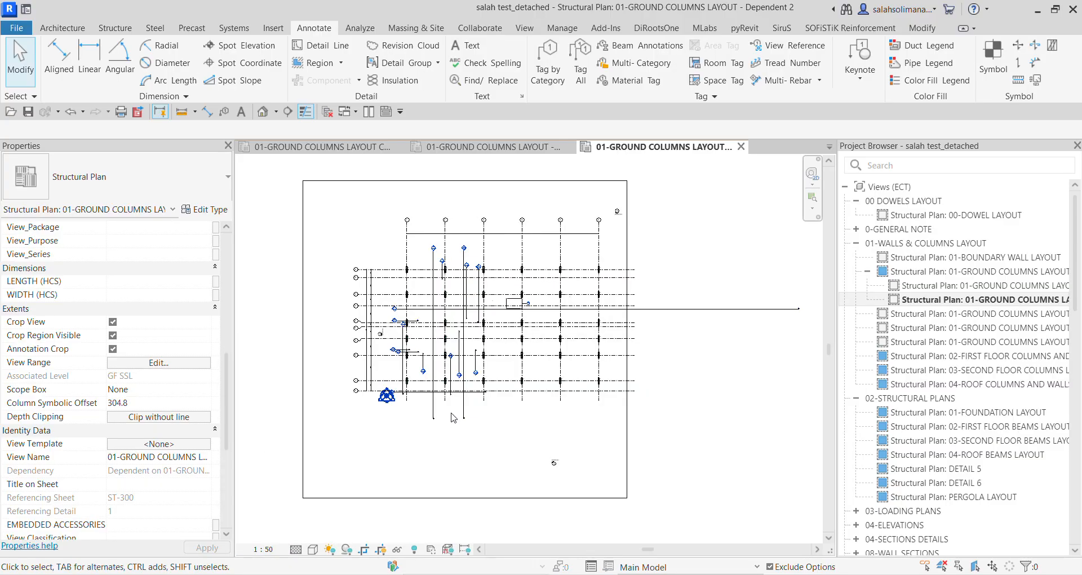
{"action": "left_click", "coordinate": [263, 549]}
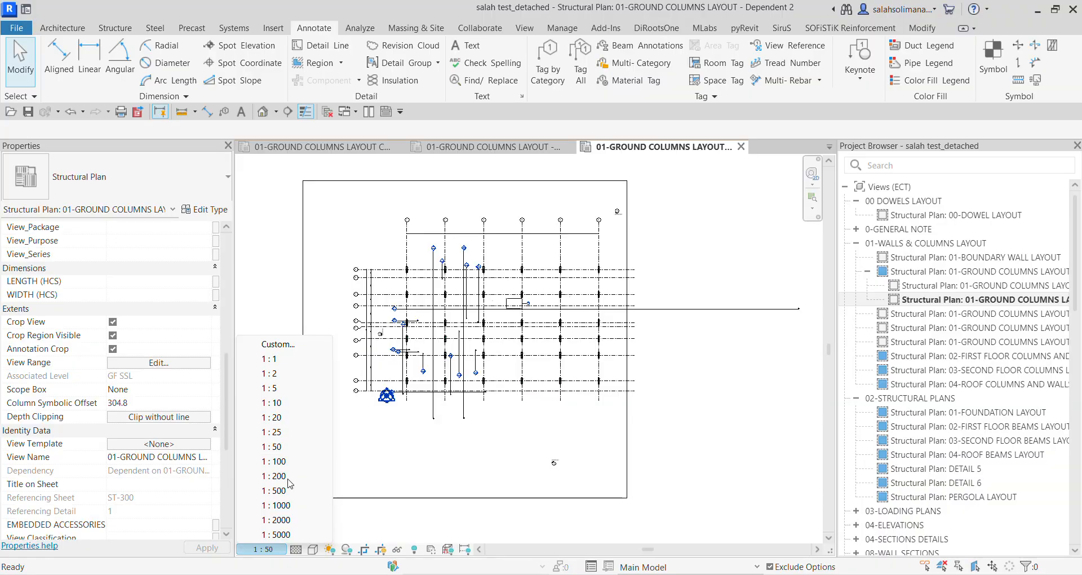
{"action": "left_click", "coordinate": [289, 478]}
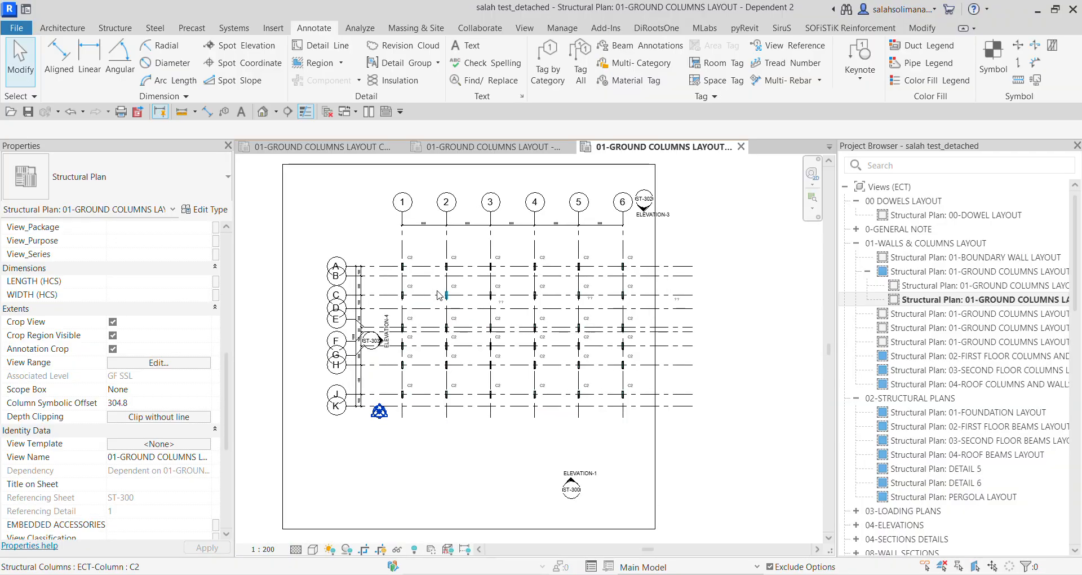
{"action": "scroll", "coordinate": [437, 310], "scroll_direction": "up", "scroll_amount": 4}
{"action": "scroll", "coordinate": [464, 315], "scroll_direction": "down", "scroll_amount": 4}
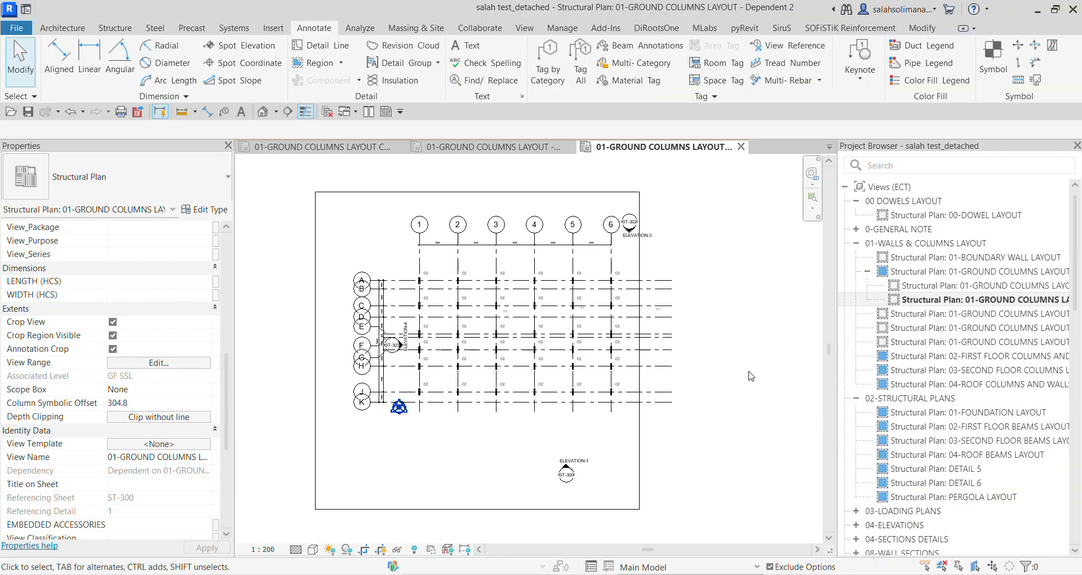
Check the view scale of the first dependent view, and return to the second dependent view.
{"action": "left_click", "coordinate": [974, 287]}
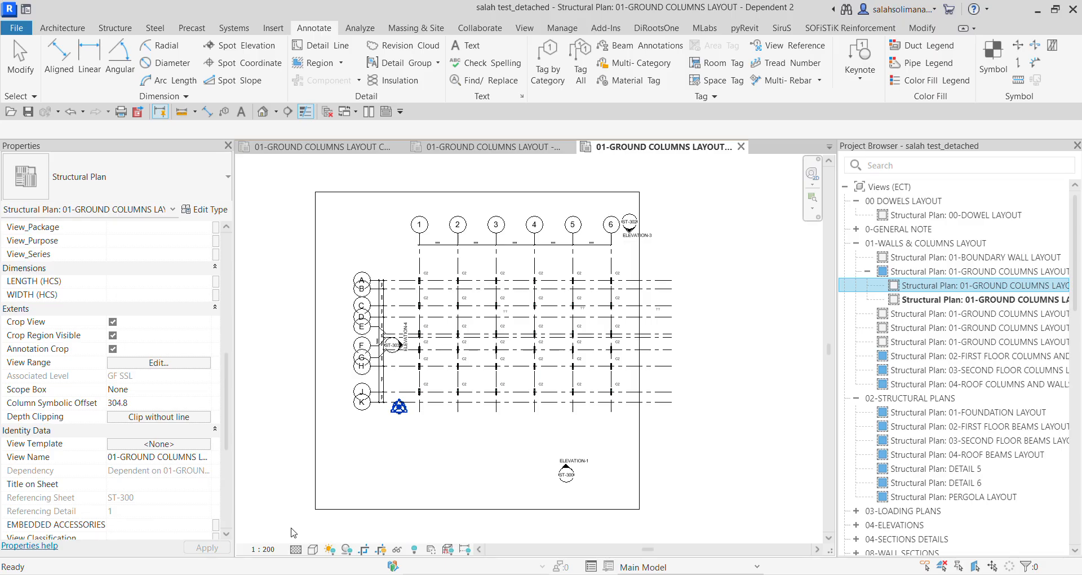
{"action": "left_click", "coordinate": [275, 550]}
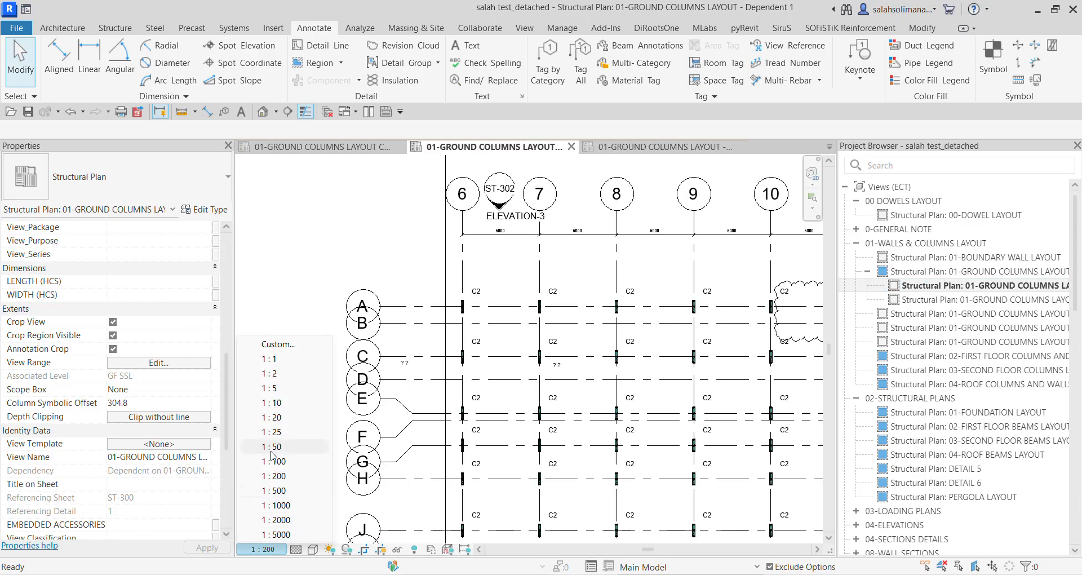
{"action": "left_click", "coordinate": [298, 295]}
{"action": "double_click", "coordinate": [919, 300]}
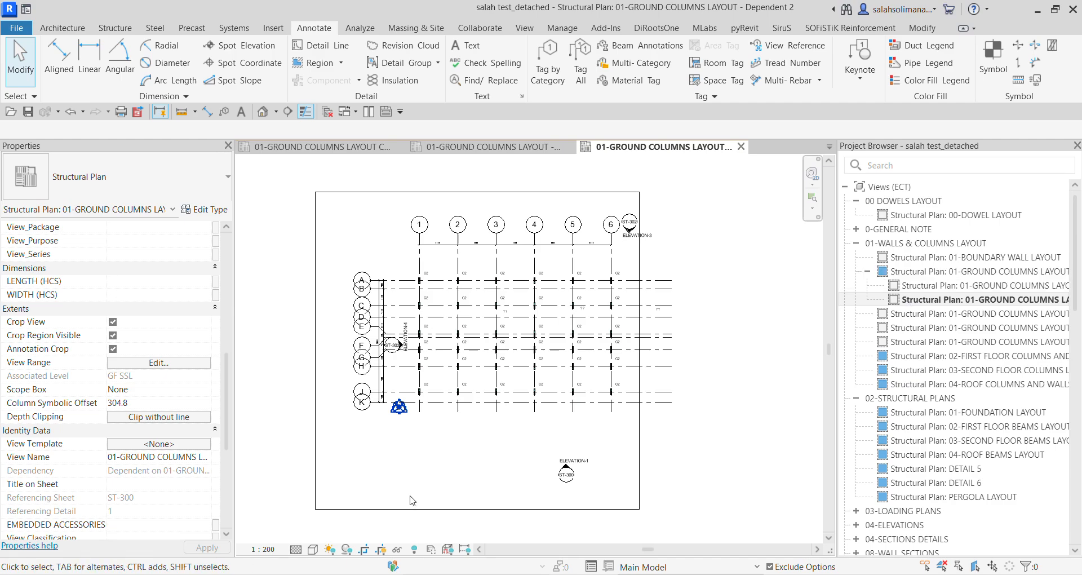
{"action": "middle_click_drag", "start_coordinate": [708, 319], "coordinate": [674, 333]}
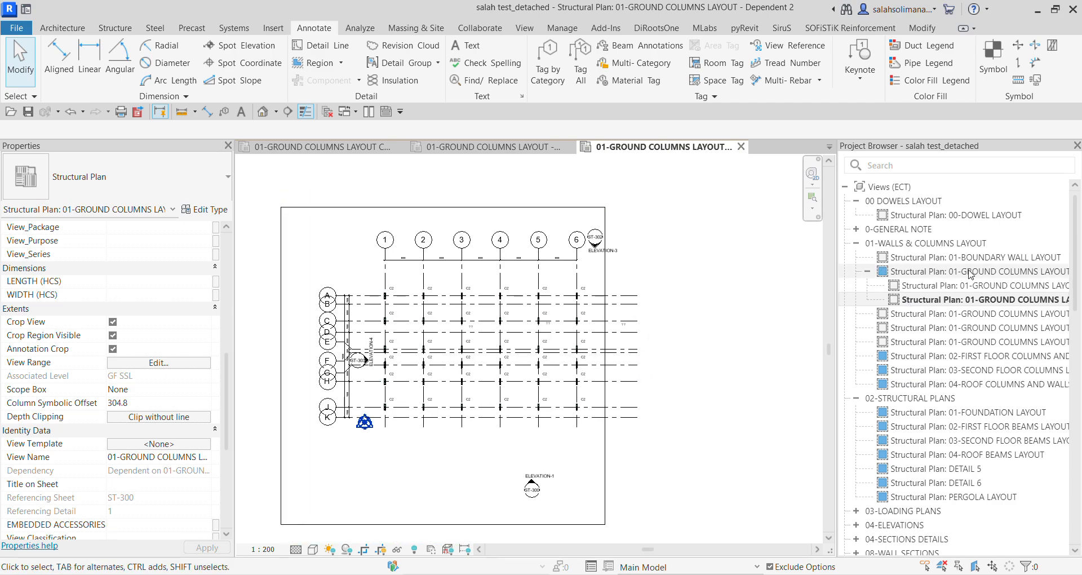
Open the original 01-GROUND COLUMNS LAYOUT plan and examine its scale and full grid layout.
{"action": "left_click", "coordinate": [977, 274]}
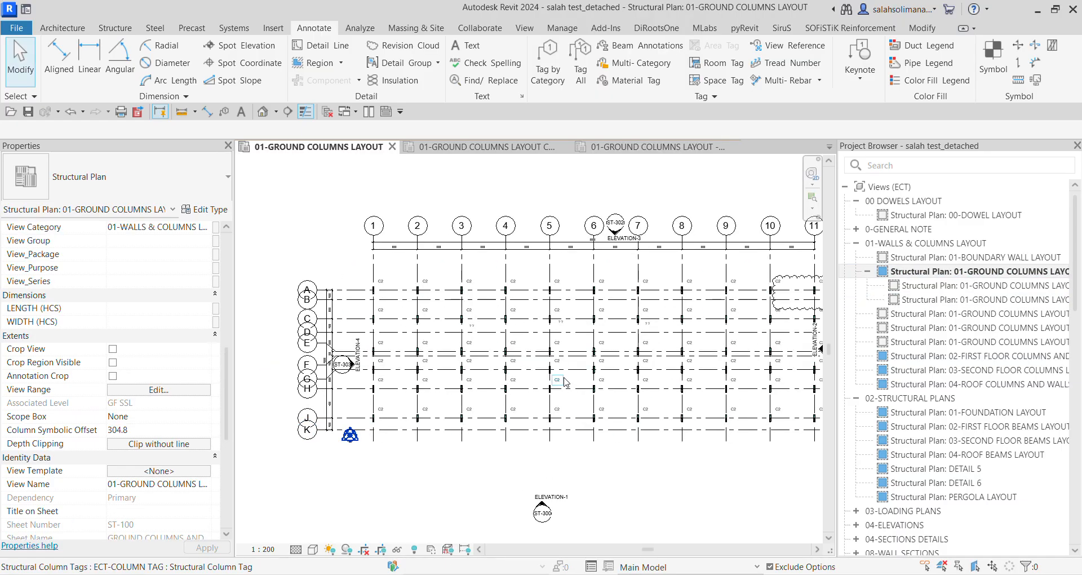
{"action": "scroll", "coordinate": [566, 382], "scroll_direction": "down", "scroll_amount": 2}
{"action": "middle_click_drag", "start_coordinate": [749, 471], "coordinate": [708, 450]}
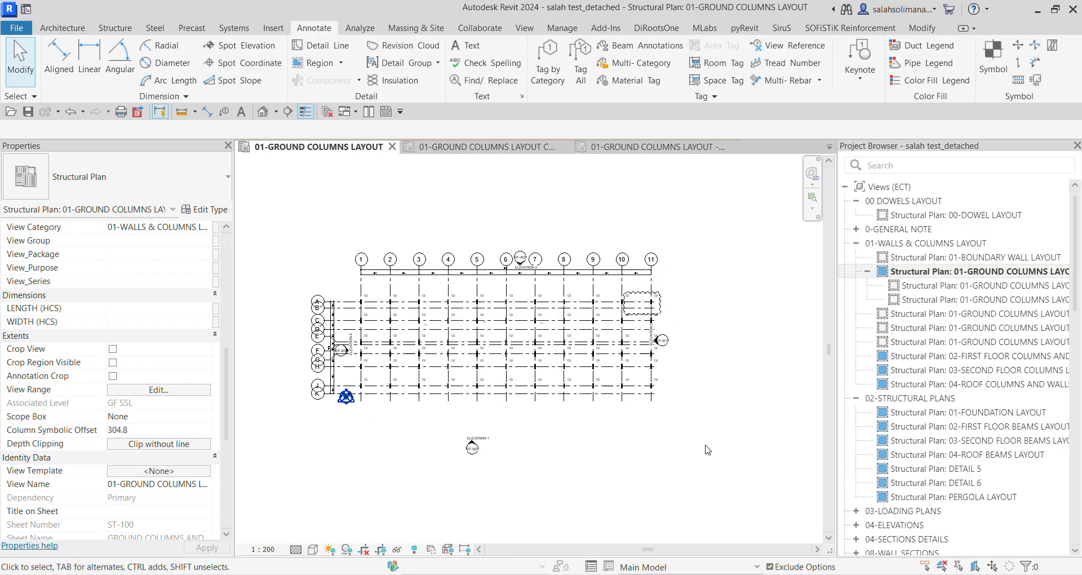
{"action": "scroll", "coordinate": [706, 445], "scroll_direction": "down", "scroll_amount": 1}
{"action": "middle_click_drag", "start_coordinate": [671, 443], "coordinate": [586, 430]}
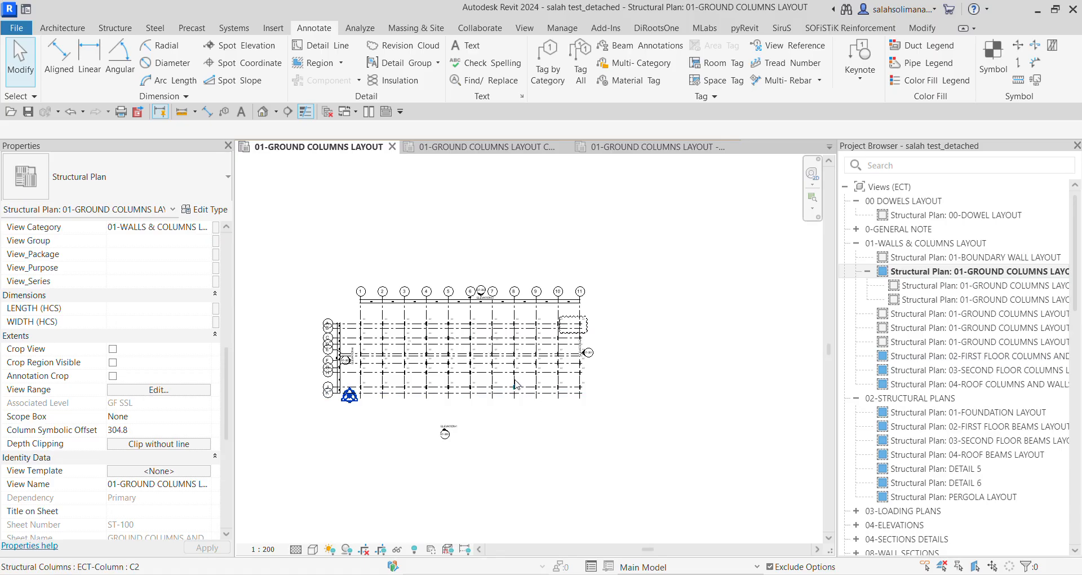
Display the available Duplicate View options for the original 01-GROUND COLUMNS LAYOUT plan.
{"action": "left_click", "coordinate": [1055, 9]}
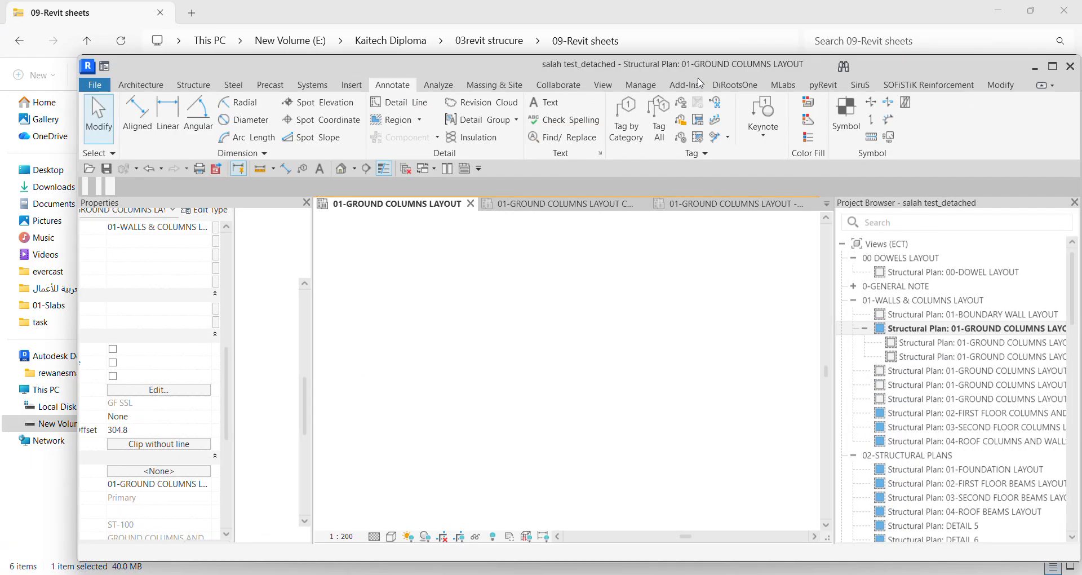
{"action": "left_click", "coordinate": [603, 84]}
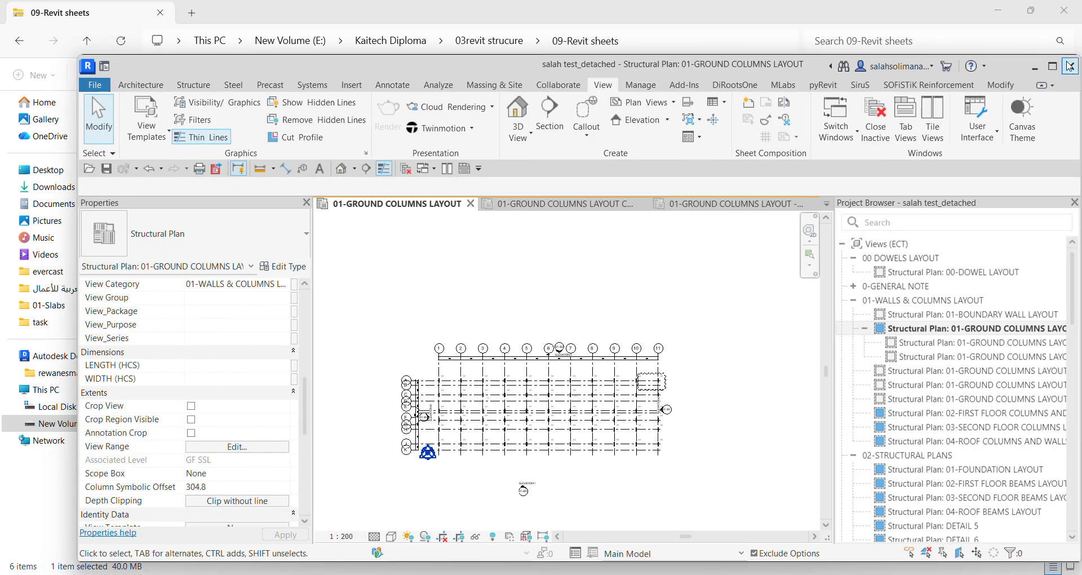
{"action": "left_click", "coordinate": [1053, 65]}
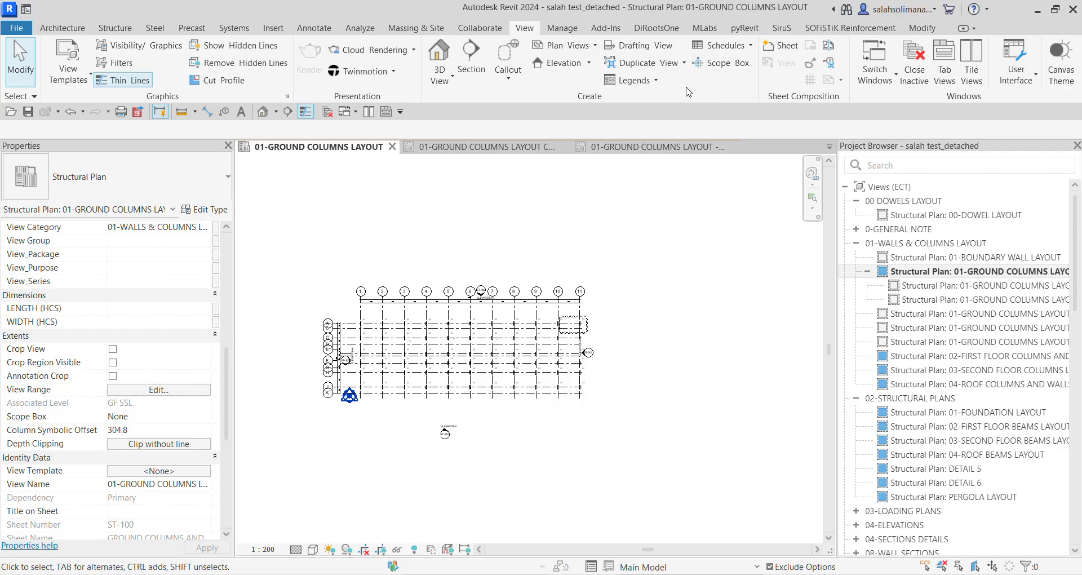
{"action": "left_click", "coordinate": [635, 70]}
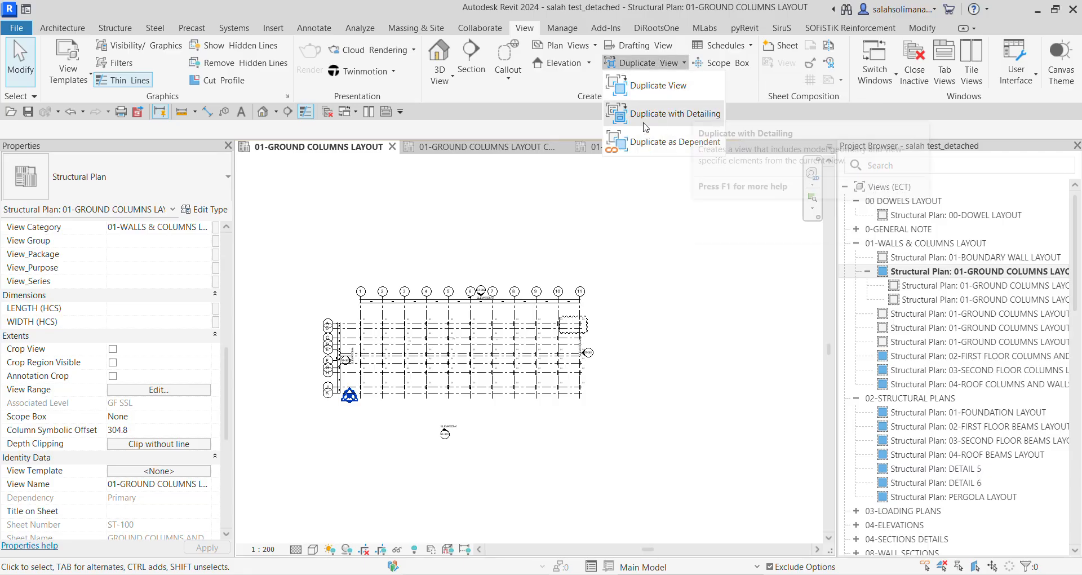